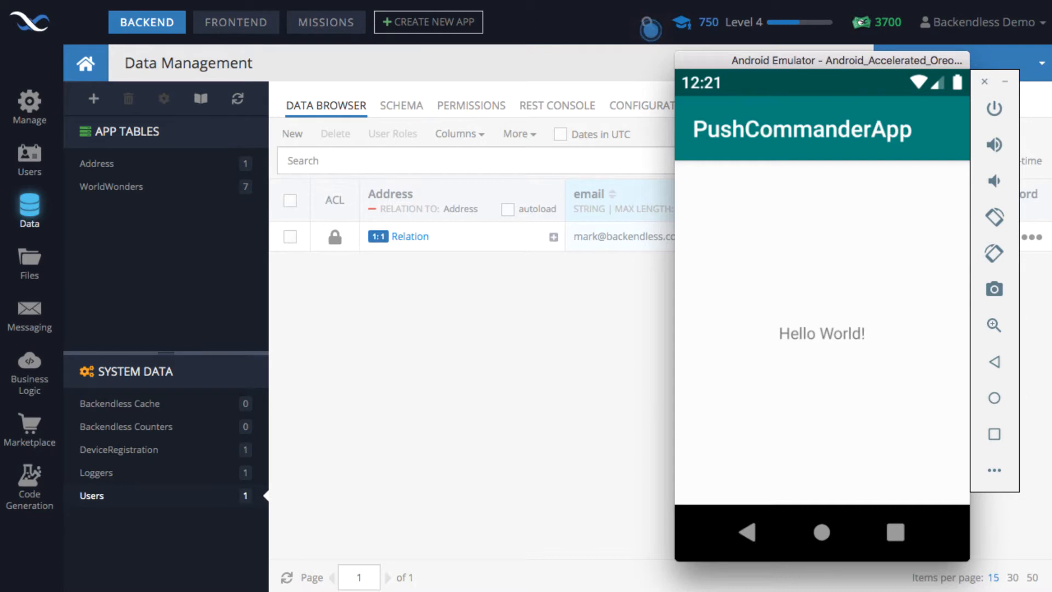
# - Review the Address table's records and schema in the Backendless console, and return to the Users table
pyautogui.click(423, 460)
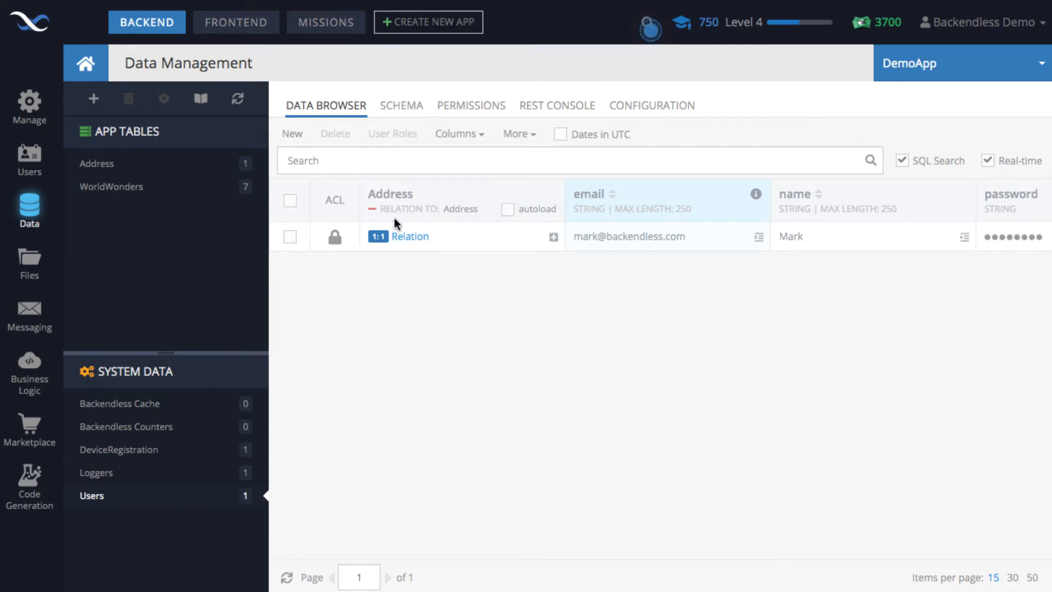
pyautogui.click(130, 170)
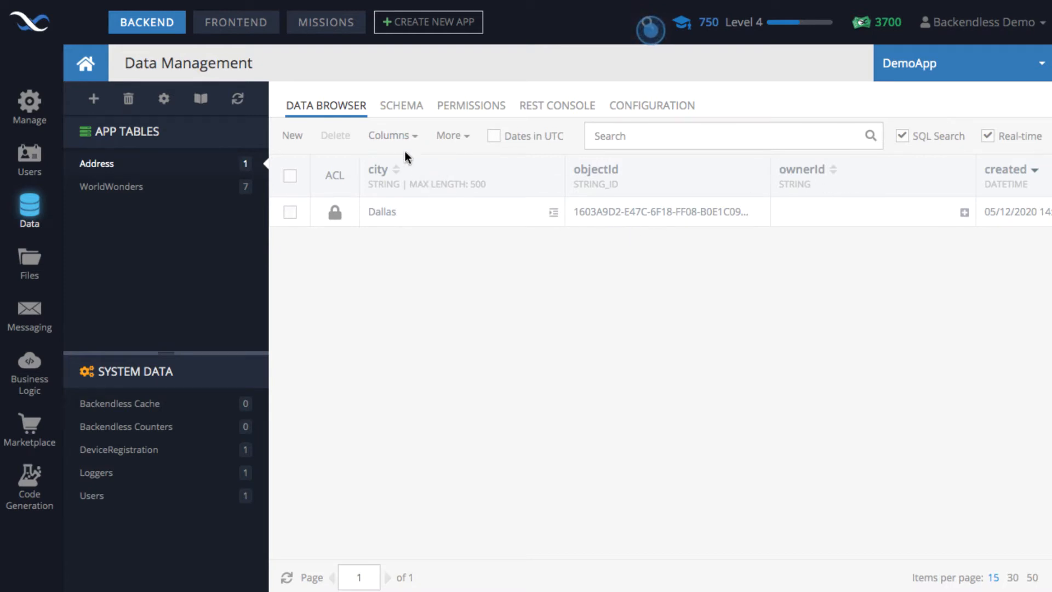
pyautogui.click(401, 106)
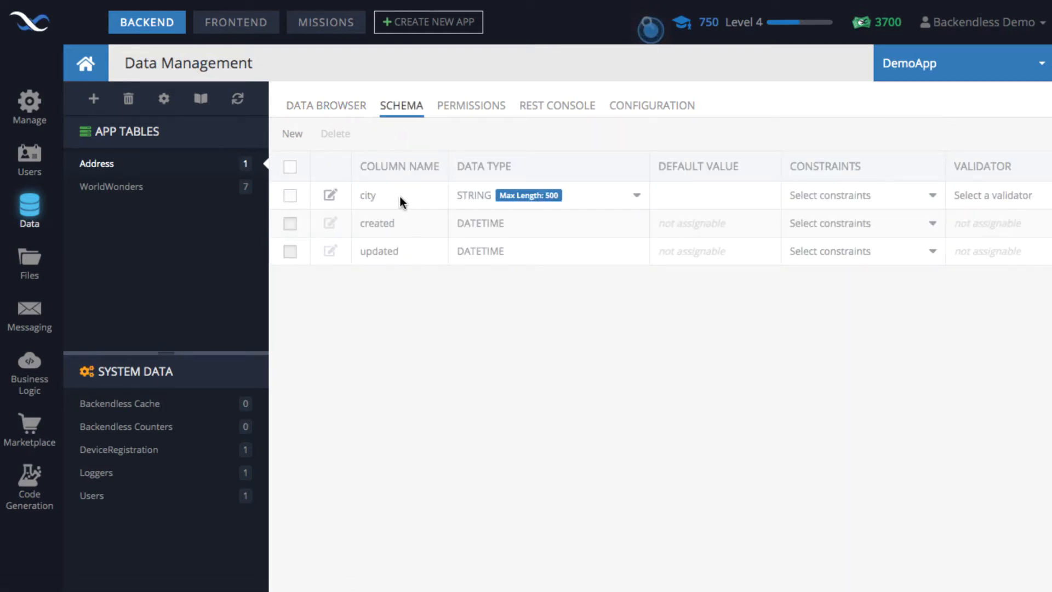
pyautogui.click(310, 105)
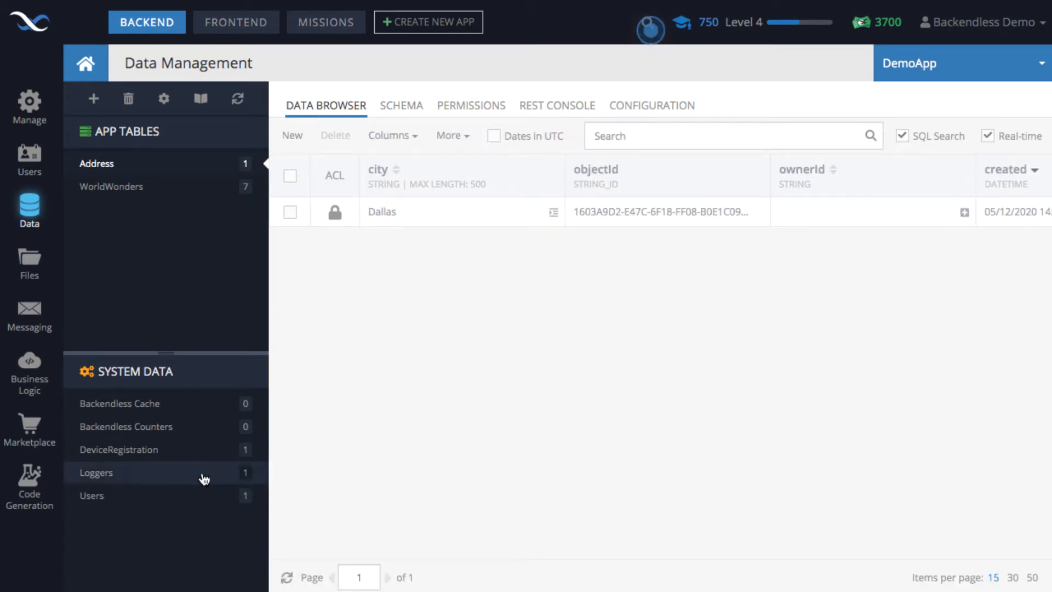
pyautogui.click(157, 495)
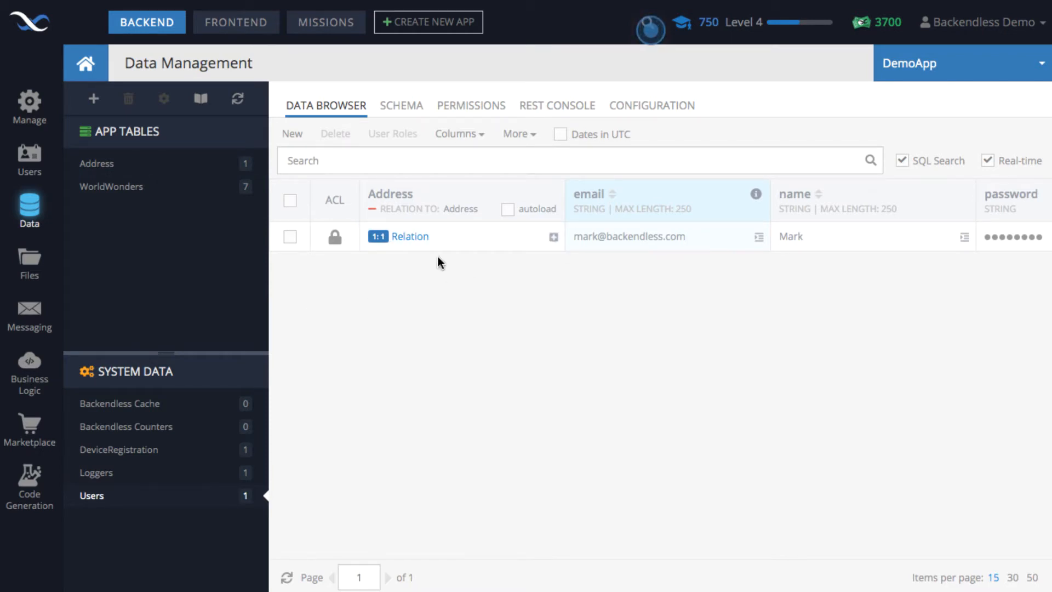
# - Examine the DeviceRegistration record across to its user relation column, checking the app in the Android emulator along the way
pyautogui.click(147, 450)
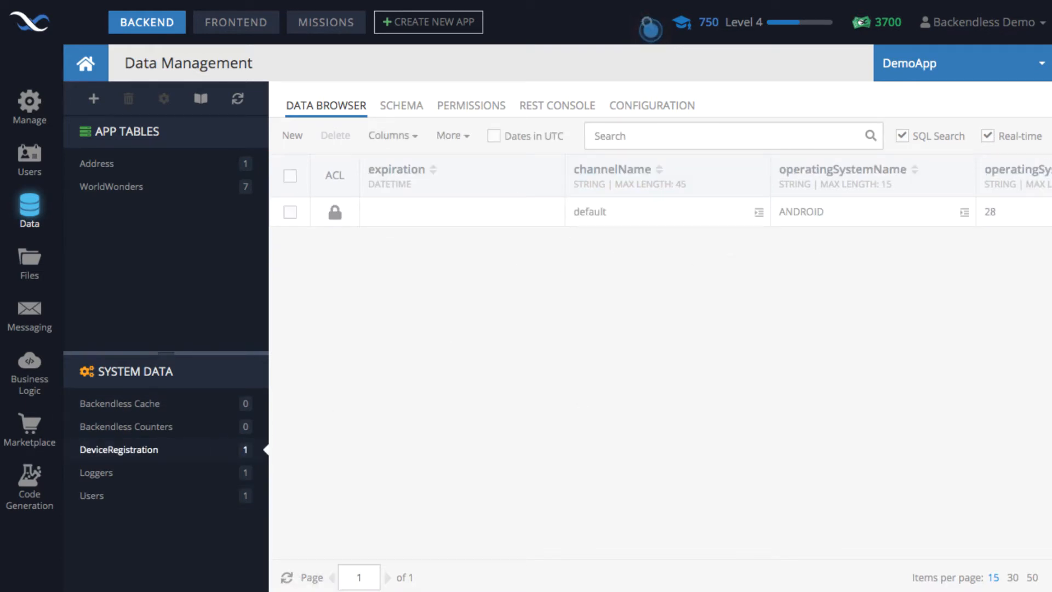
pyautogui.press('super+Tab')
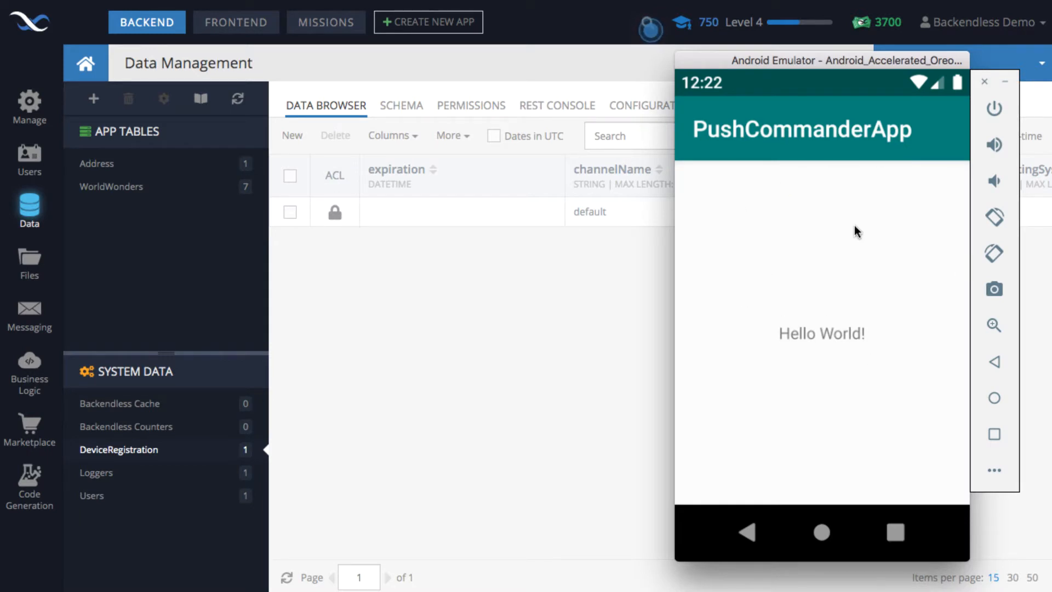
pyautogui.click(550, 318)
pyautogui.hscroll(5, 492, 258)
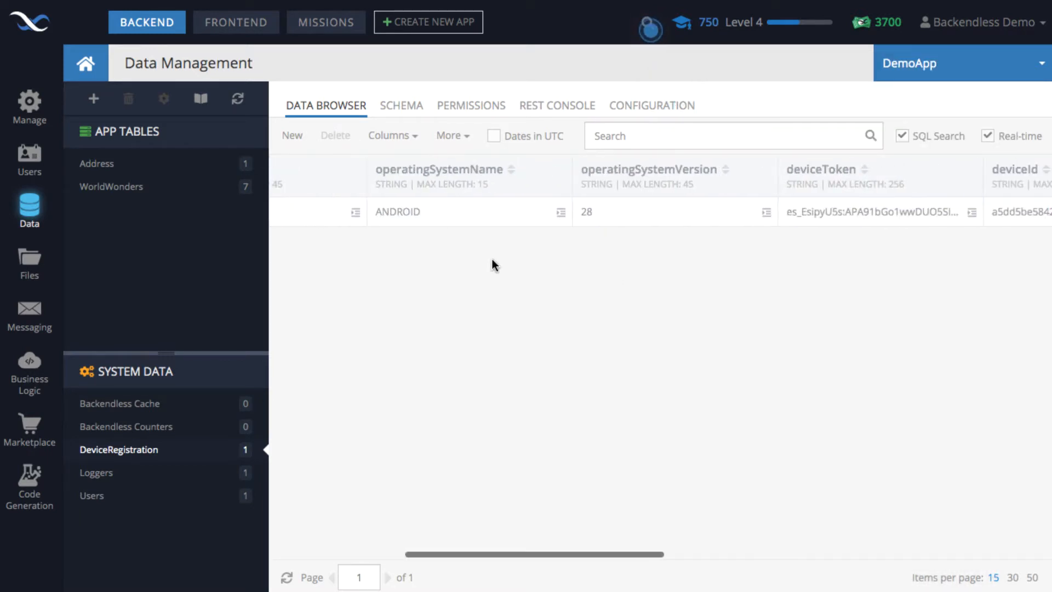
pyautogui.hscroll(5, 492, 259)
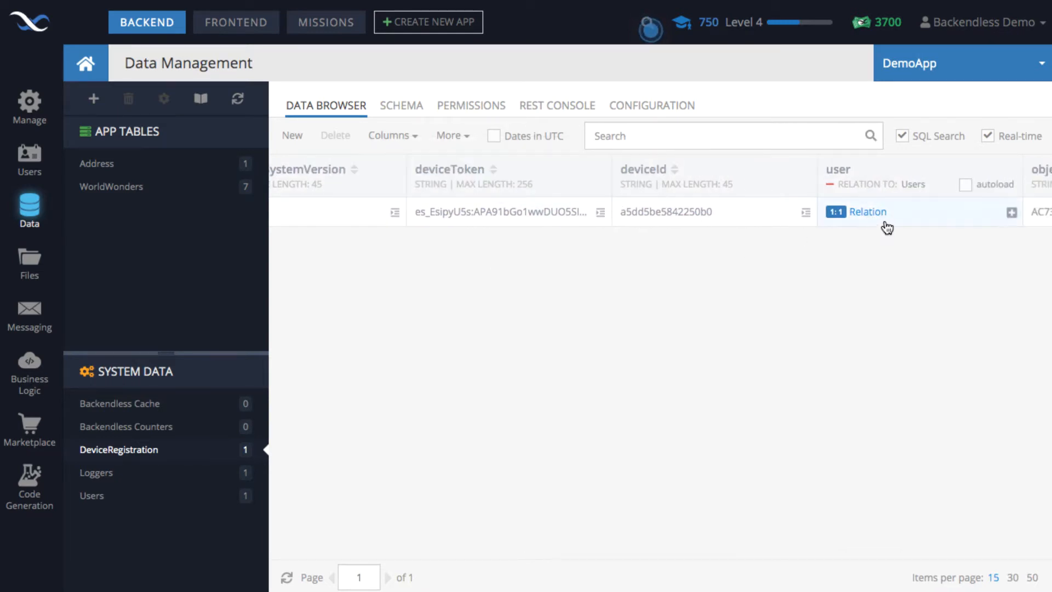
# - Check the Users table's columns, follow the device registration's user relation to its linked user, and view the Address table
pyautogui.click(126, 496)
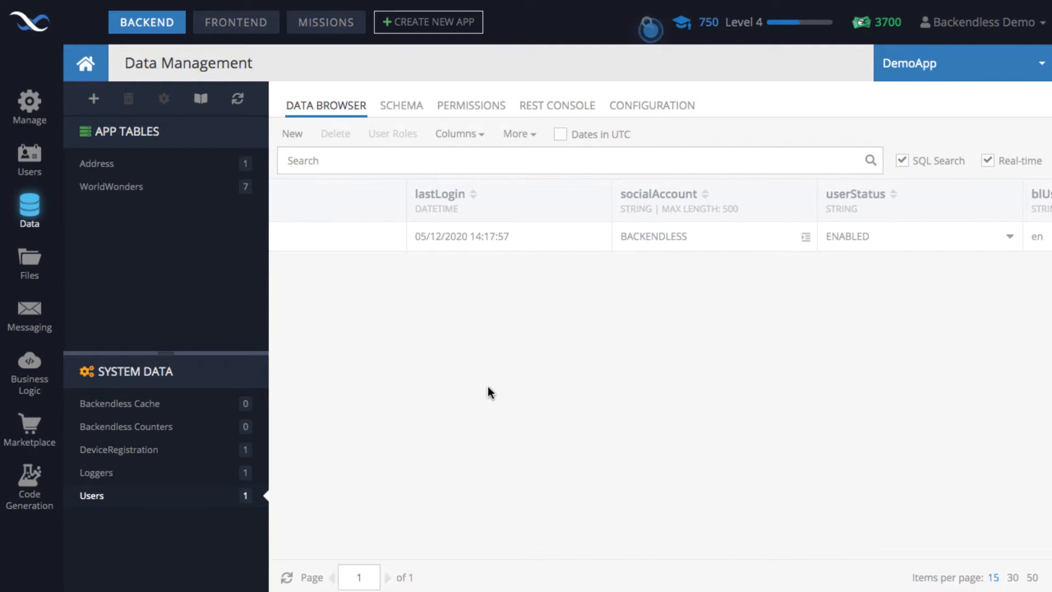
pyautogui.hscroll(10, 703, 404)
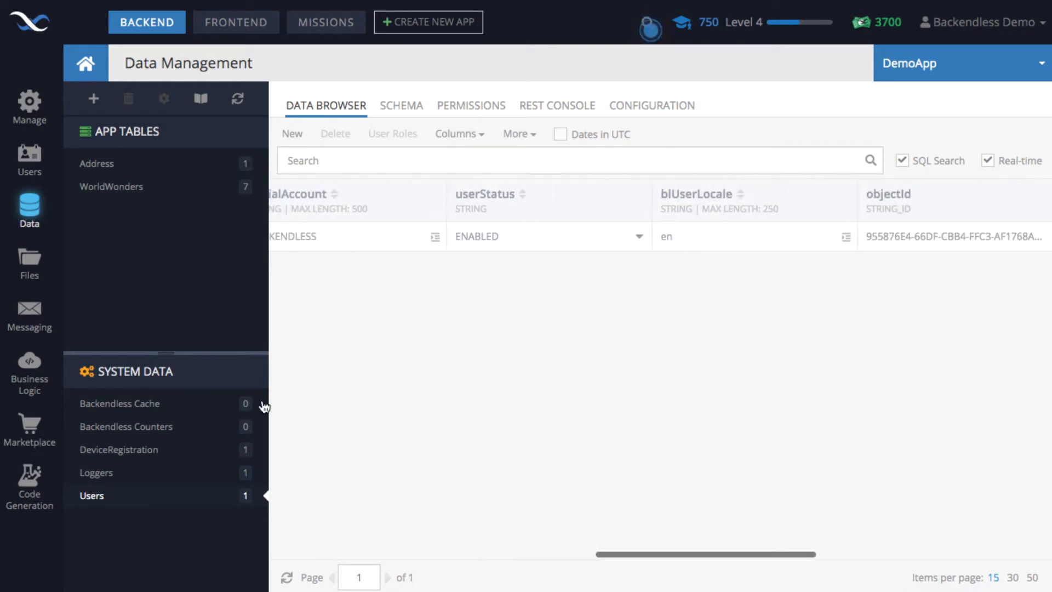
pyautogui.click(180, 456)
pyautogui.hscroll(-3, 540, 335)
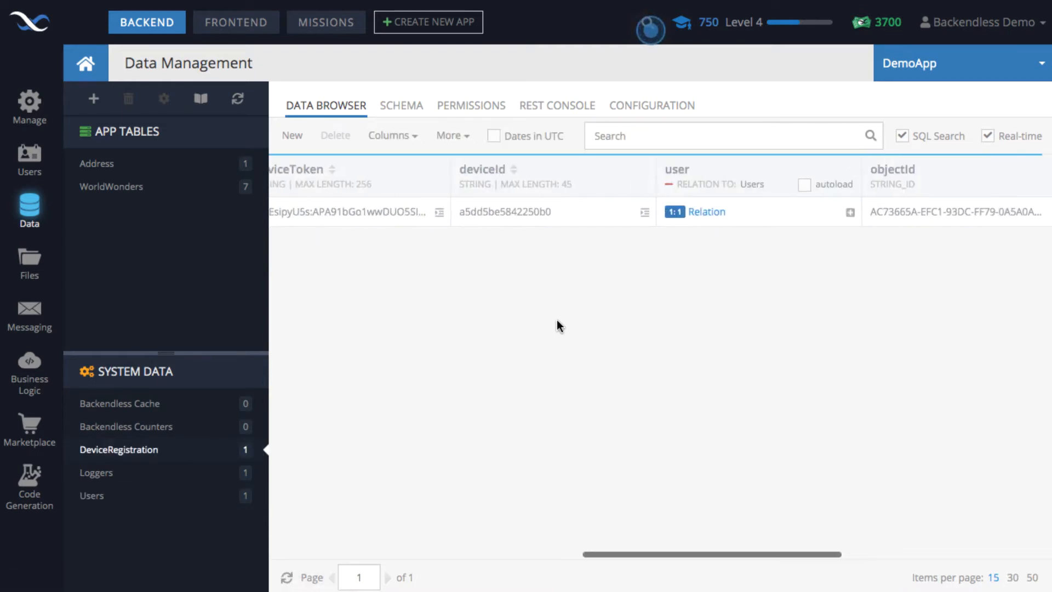
pyautogui.click(705, 212)
pyautogui.hscroll(-10, 593, 290)
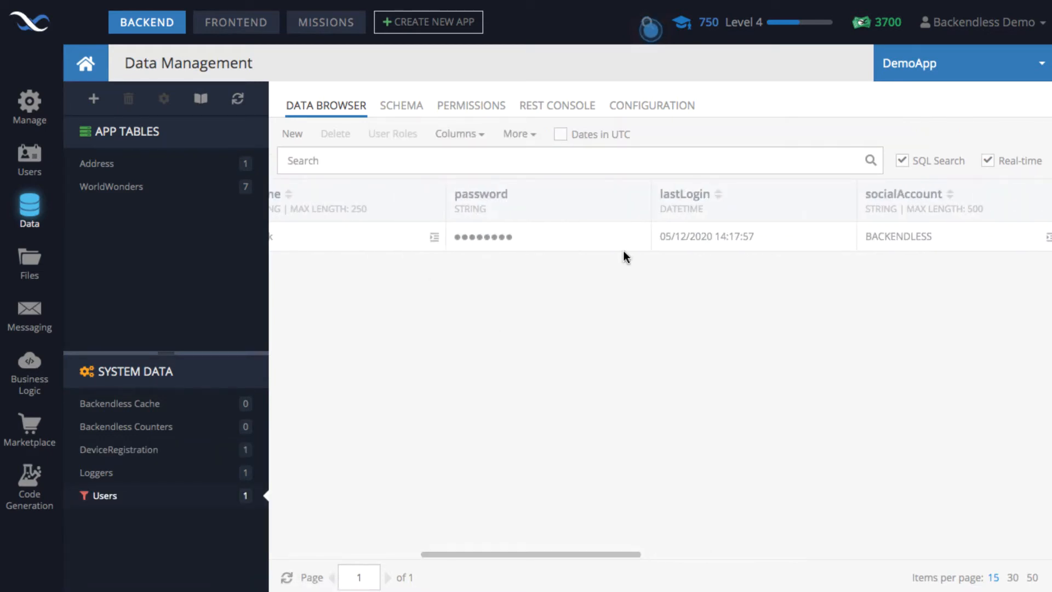
pyautogui.hscroll(-5, 481, 252)
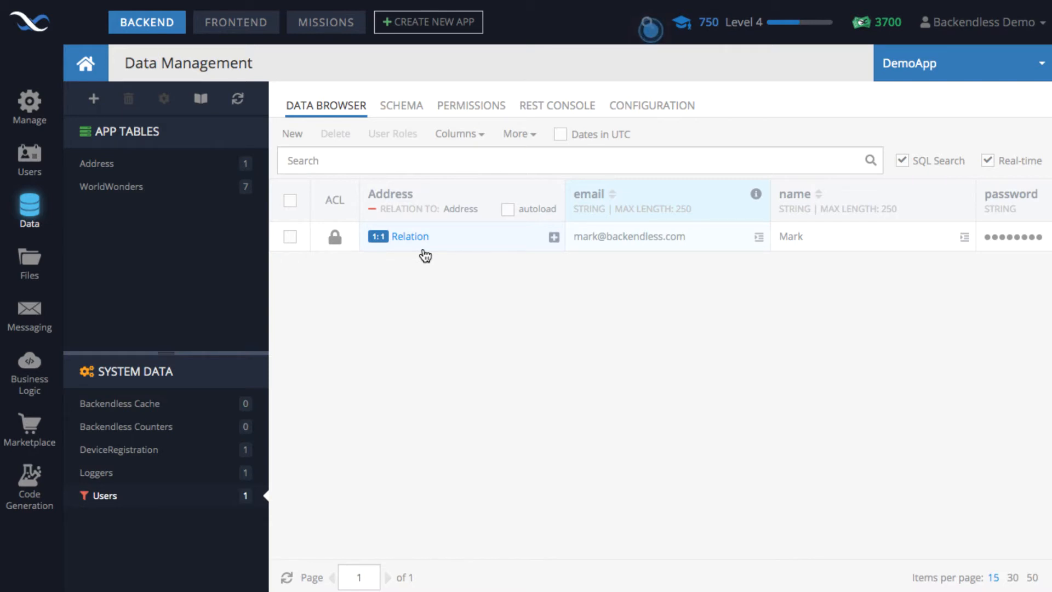
pyautogui.click(113, 163)
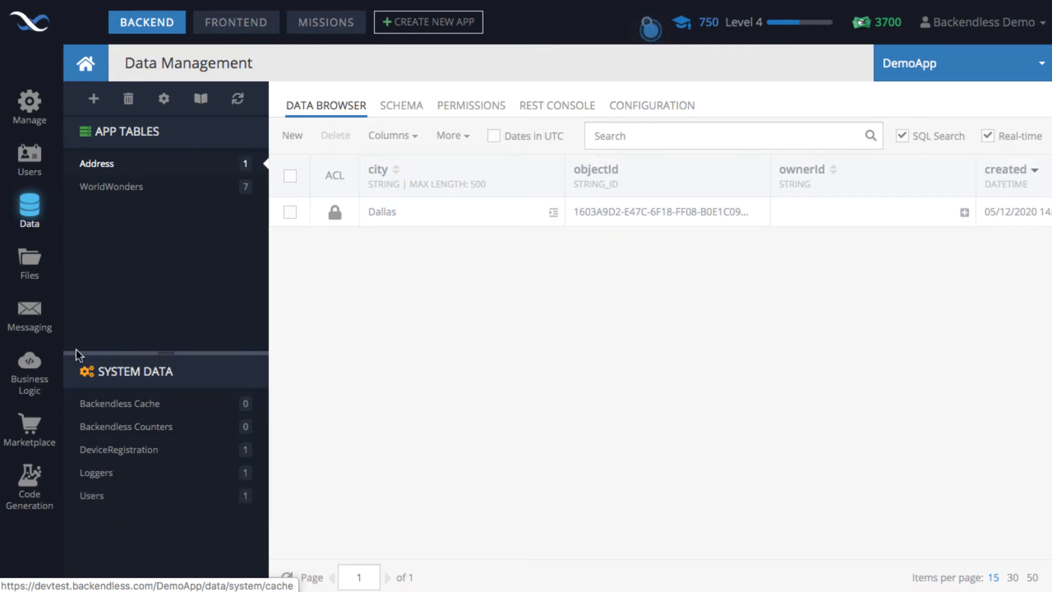
# - Open the PushMission push template for editing and view its recipient settings
pyautogui.click(33, 320)
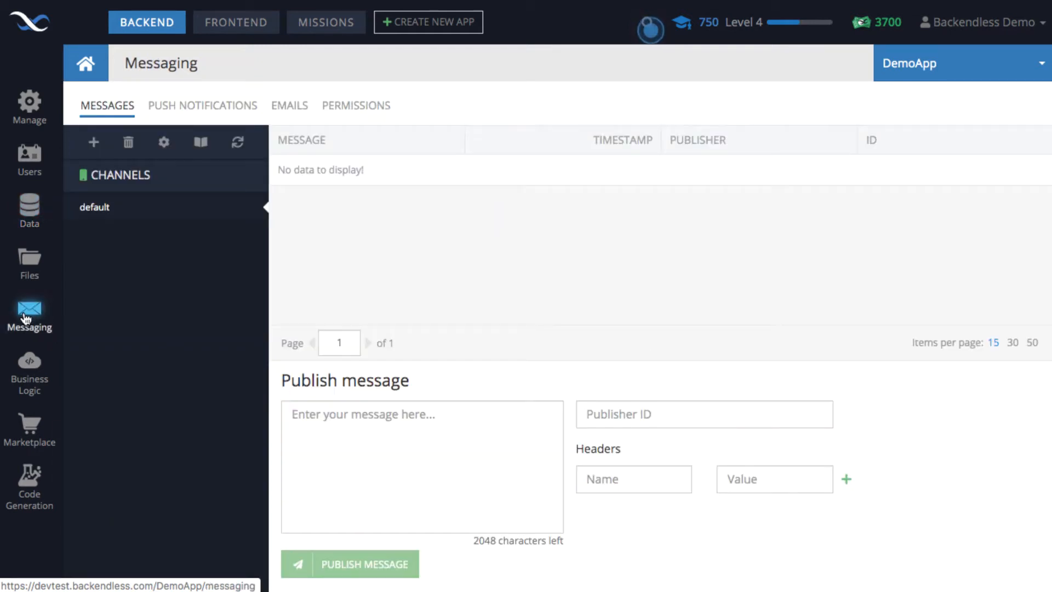
pyautogui.click(204, 106)
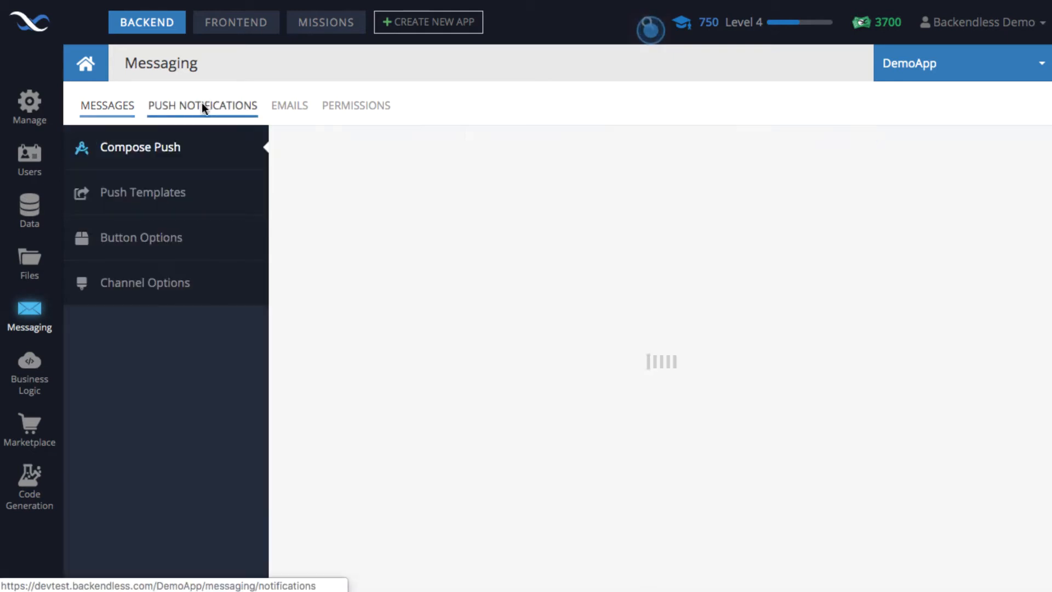
pyautogui.click(176, 198)
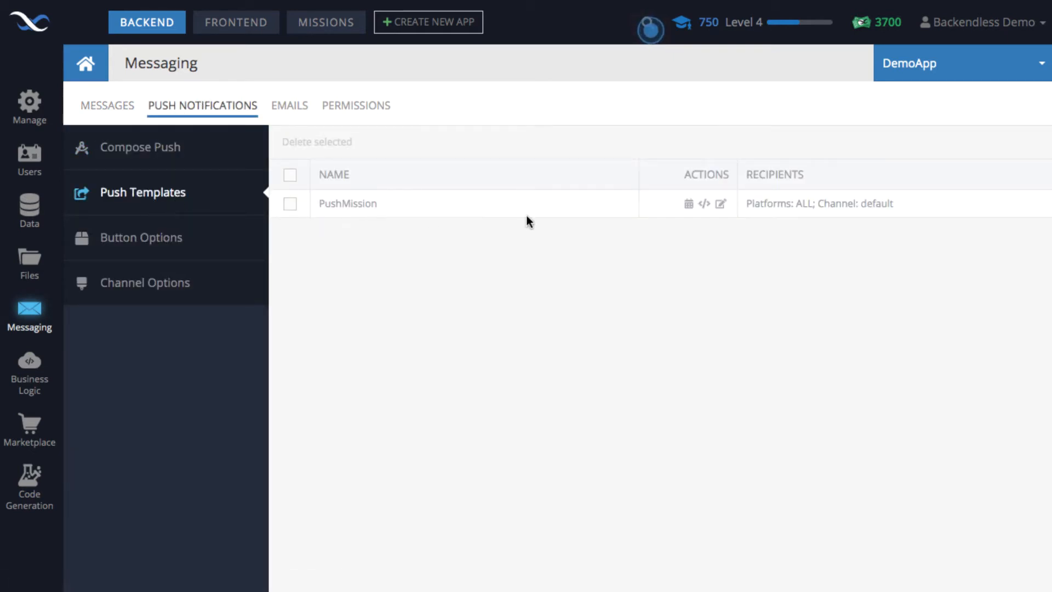
pyautogui.click(720, 205)
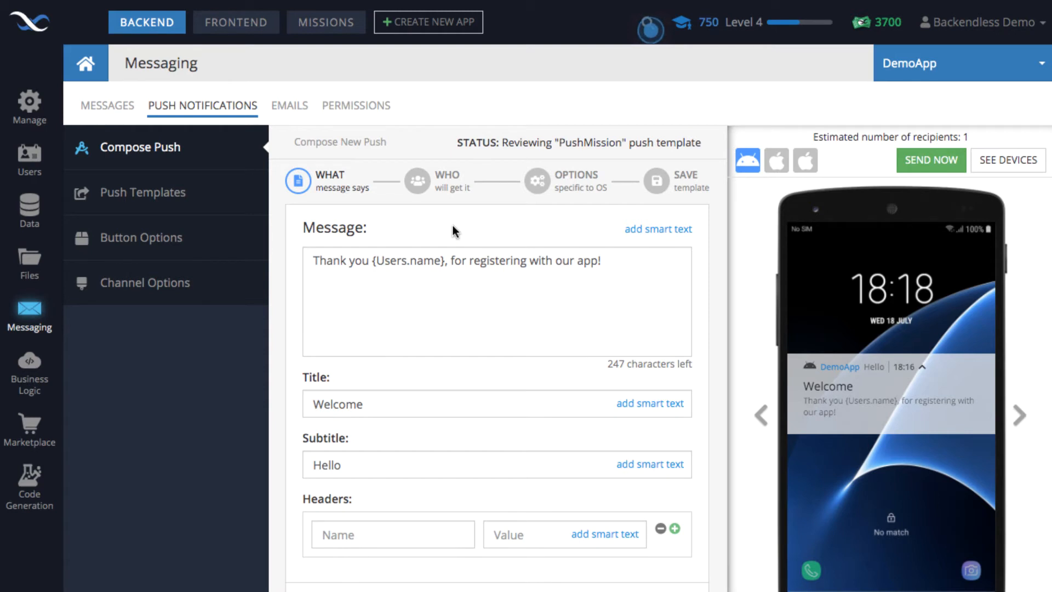
pyautogui.click(449, 182)
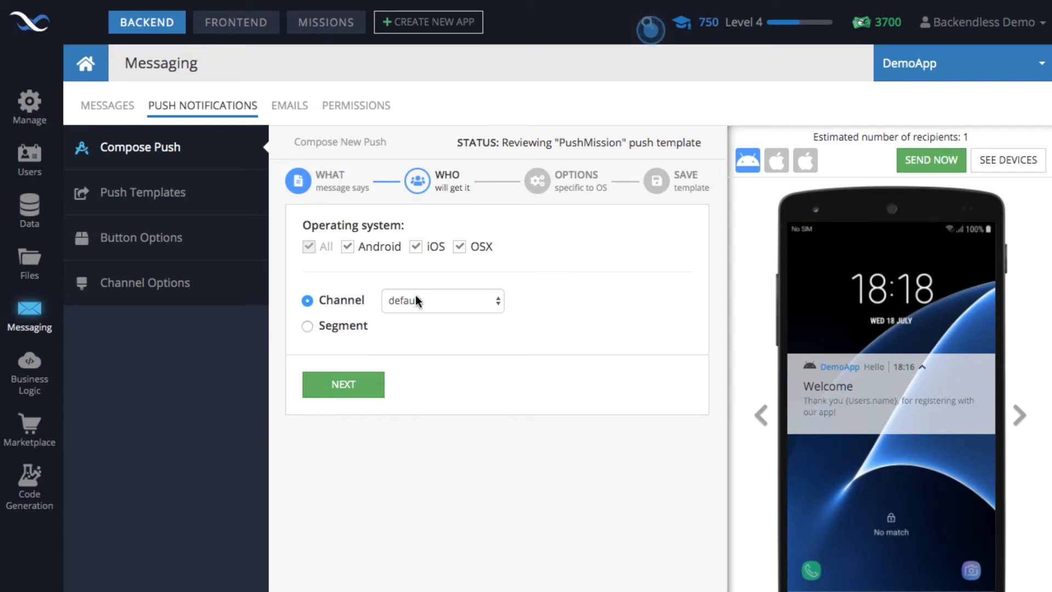
# - Switch the PushMission template's recipients from a channel to a segment
pyautogui.click(361, 328)
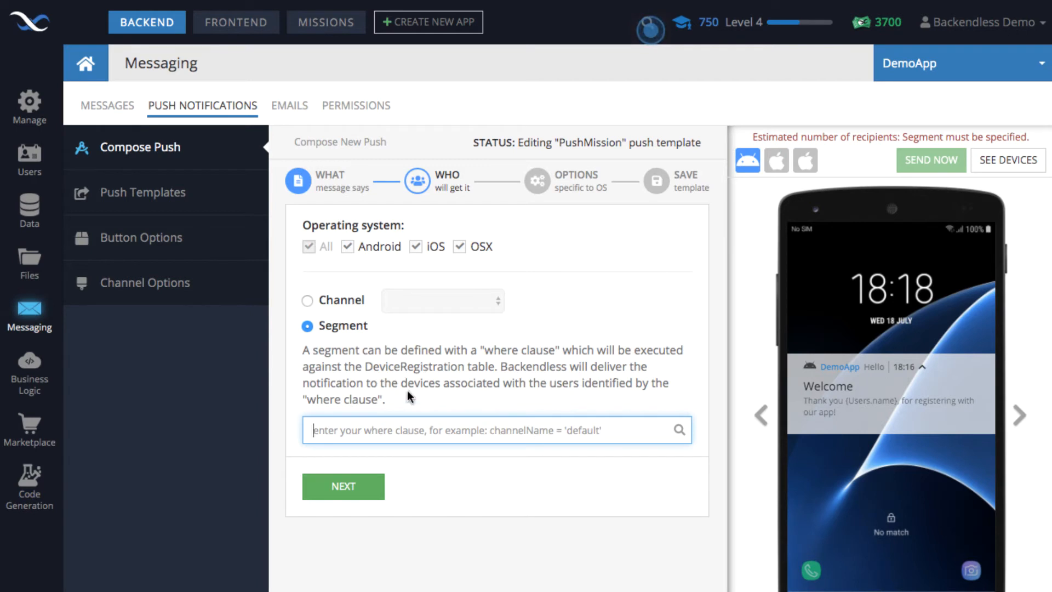
pyautogui.moveTo(387, 399); pyautogui.dragTo(302, 348)
pyautogui.click(387, 385)
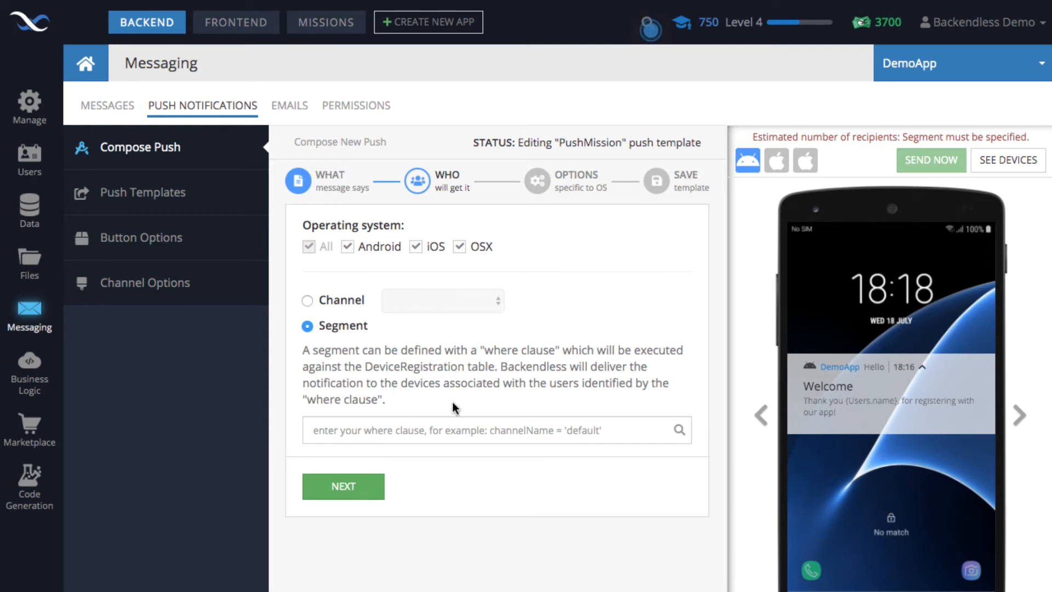
pyautogui.click(417, 424)
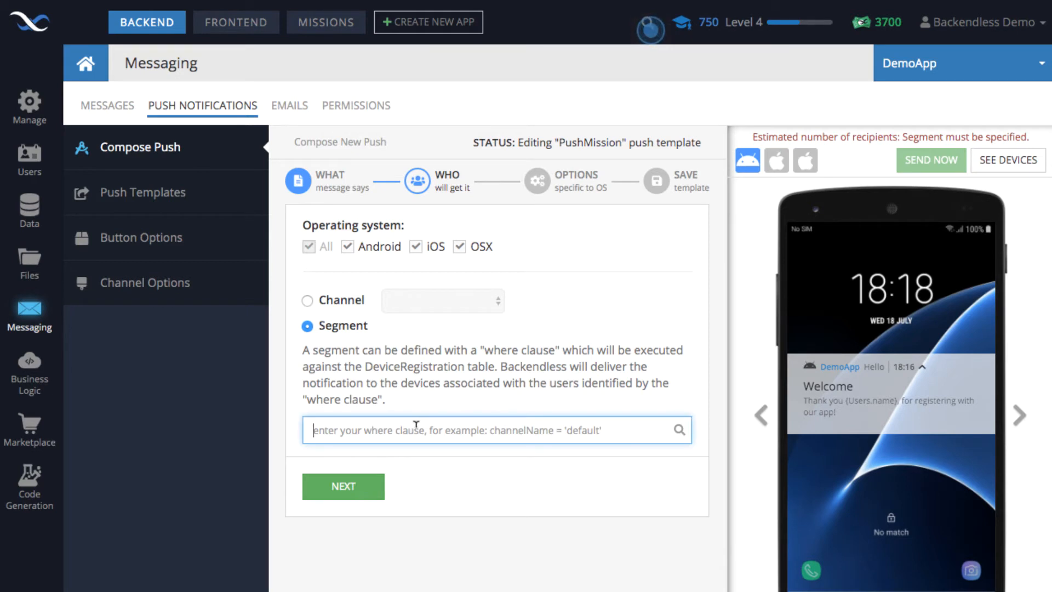
# - Trace the relations from the DeviceRegistration record through its user to the linked Address record, and return to the Users table
pyautogui.click(34, 218)
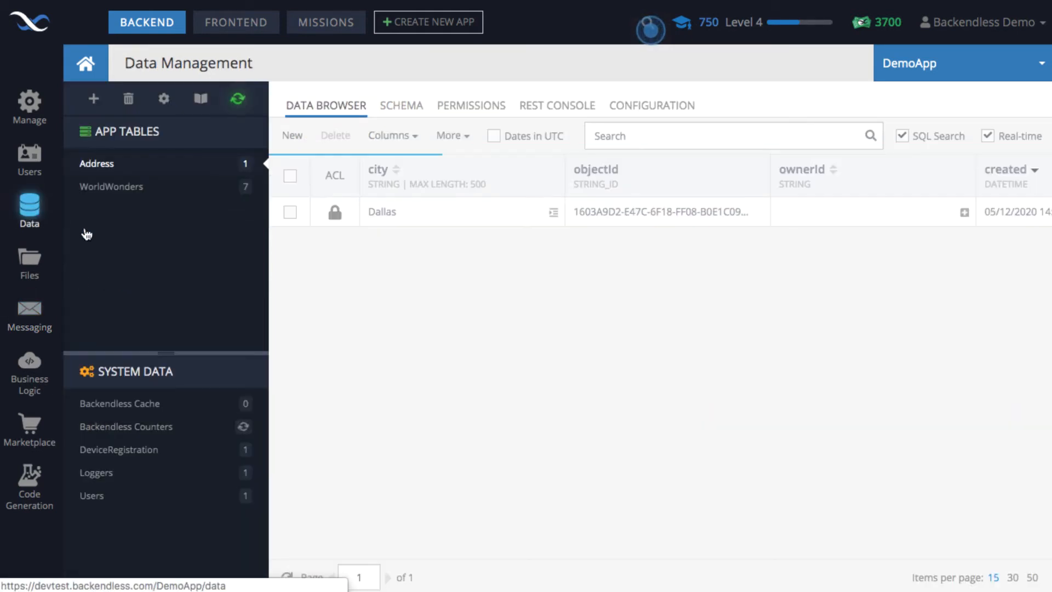
pyautogui.click(134, 462)
pyautogui.hscroll(-1, 546, 394)
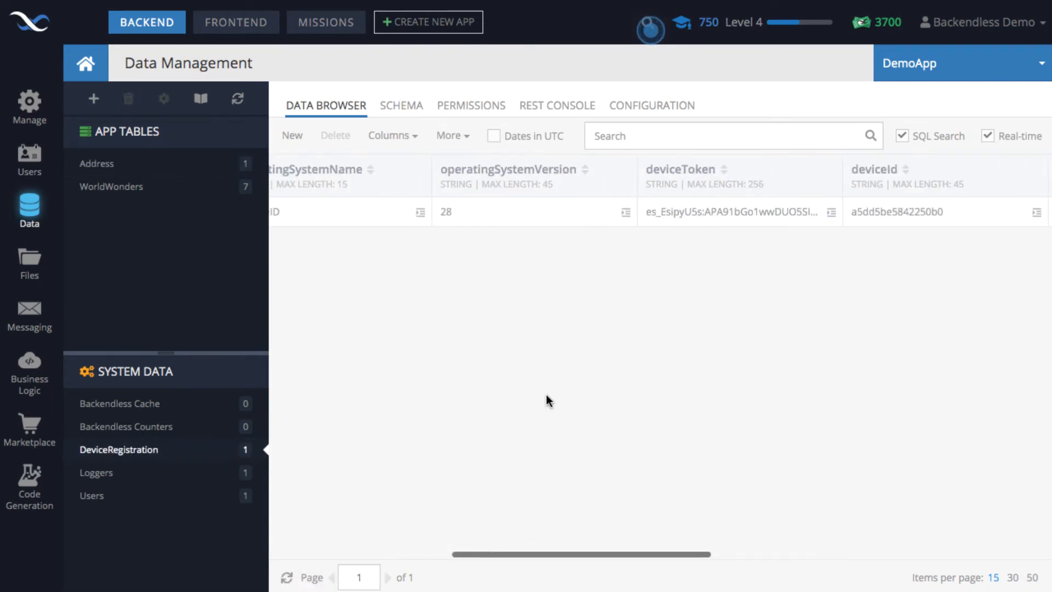
pyautogui.hscroll(5, 545, 394)
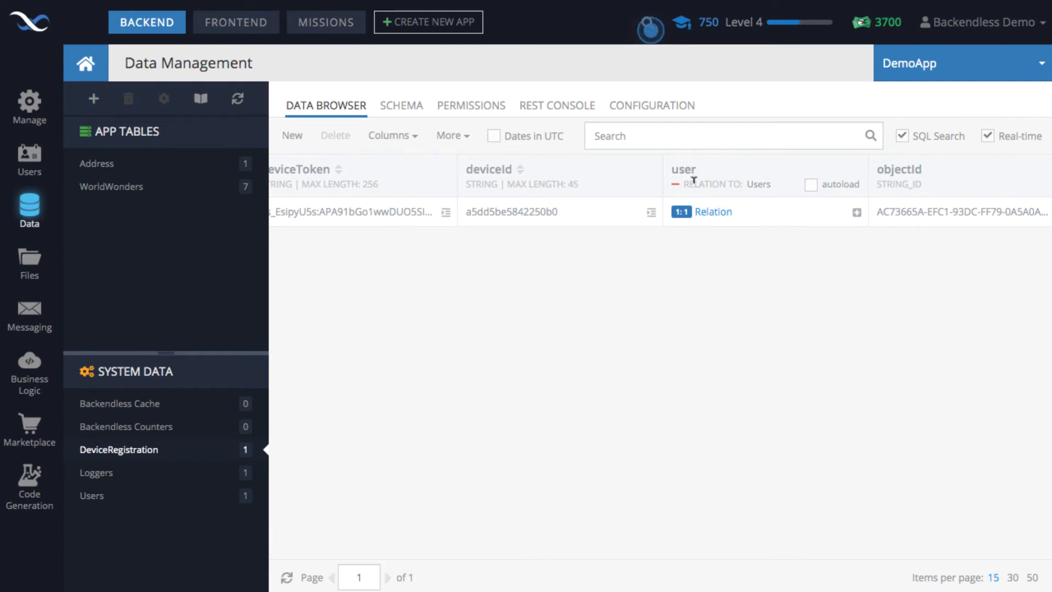
pyautogui.click(712, 212)
pyautogui.hscroll(-10, 599, 323)
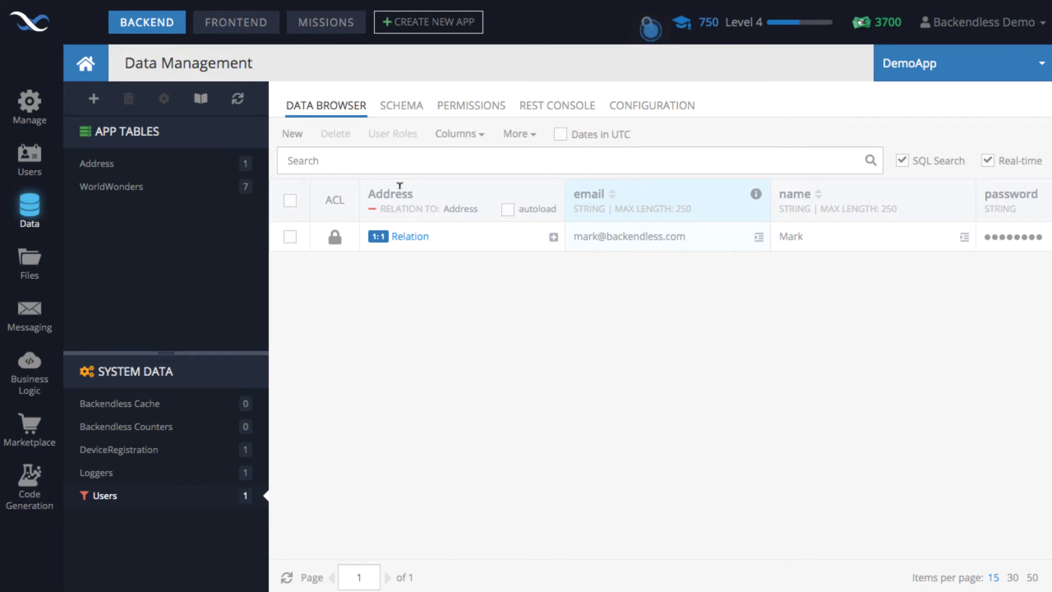
pyautogui.click(416, 238)
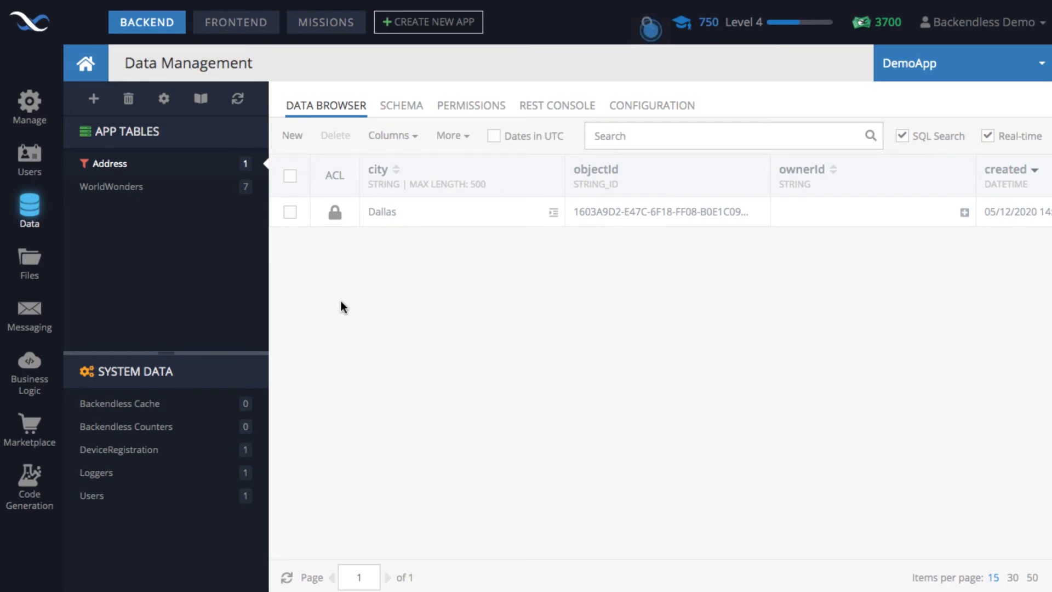
pyautogui.click(186, 496)
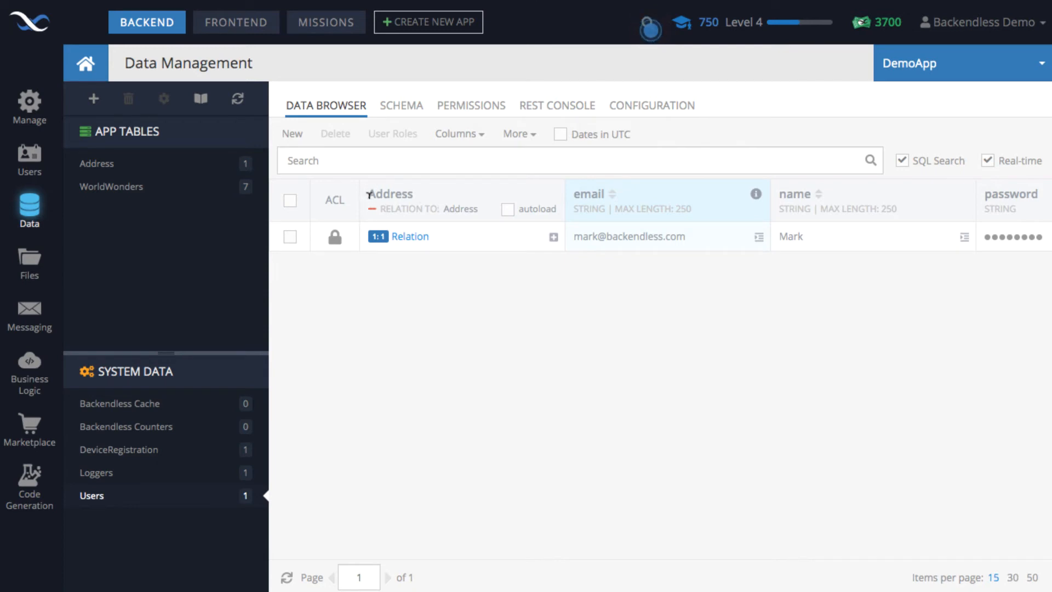
# - Reopen the PushMission push template for editing and set its recipients to a segment
pyautogui.click(36, 314)
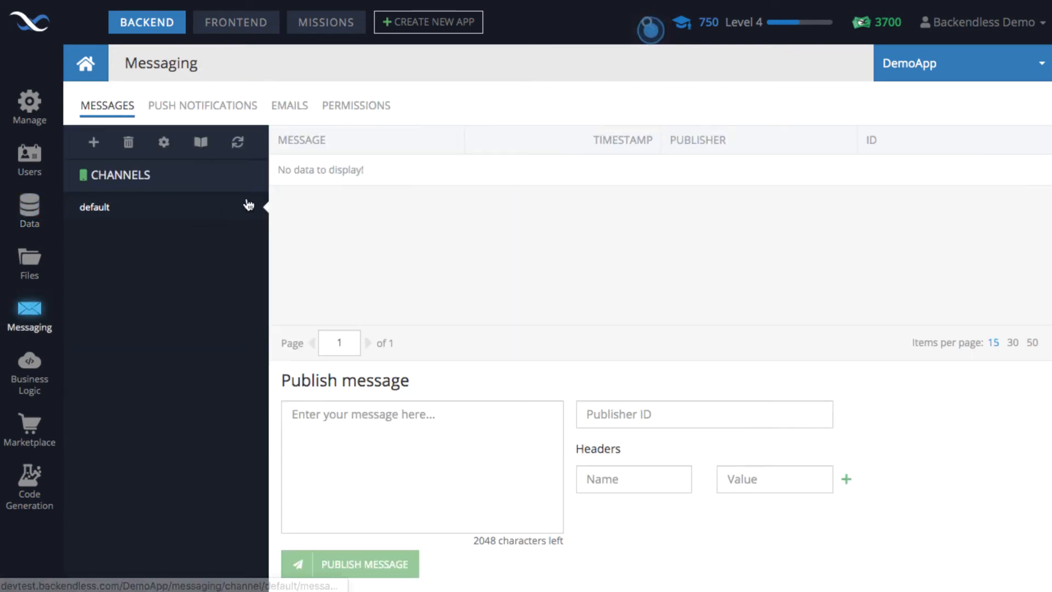
pyautogui.click(186, 104)
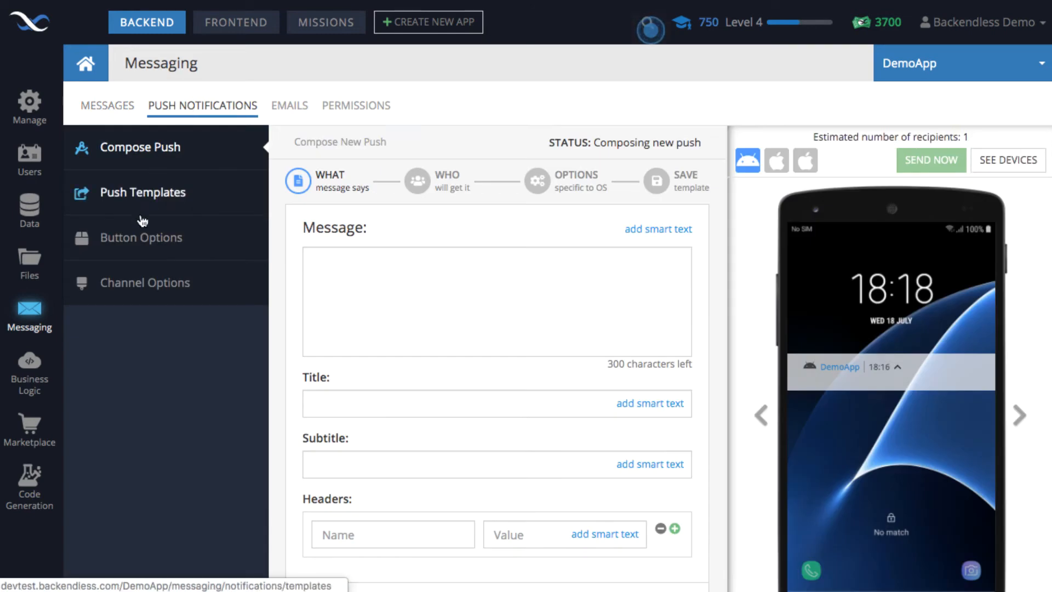
pyautogui.click(143, 193)
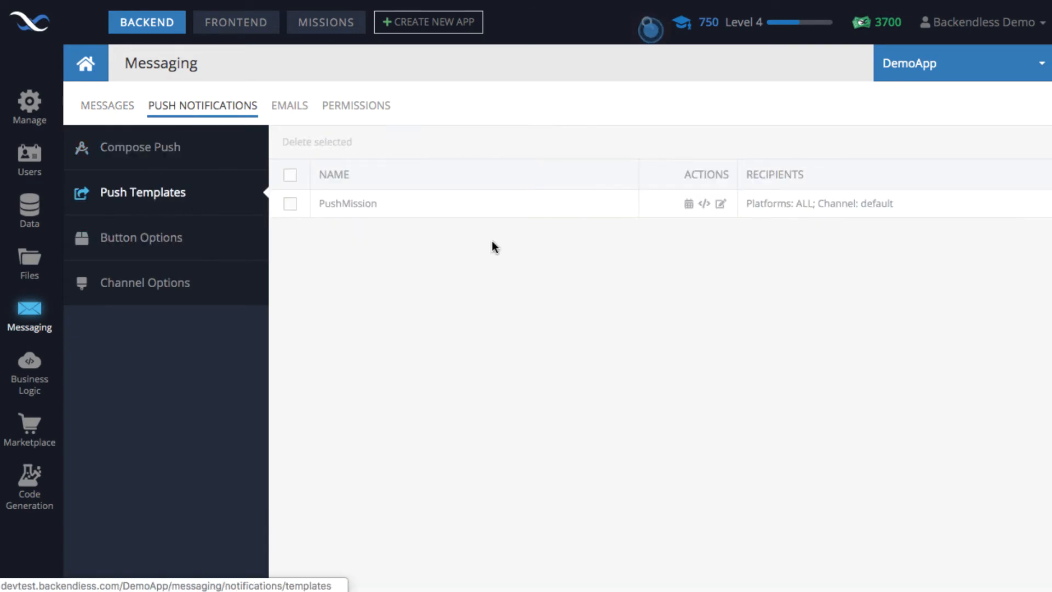
pyautogui.click(720, 204)
pyautogui.click(445, 177)
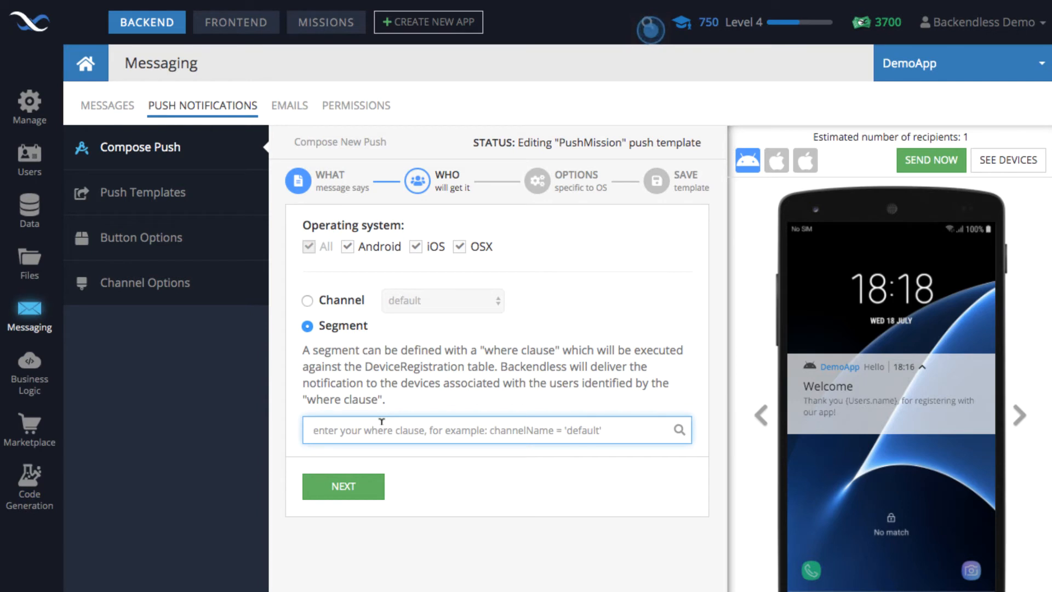
# - Define the segment with the where clause user.Address.city = 'Dallas'
pyautogui.write('user')
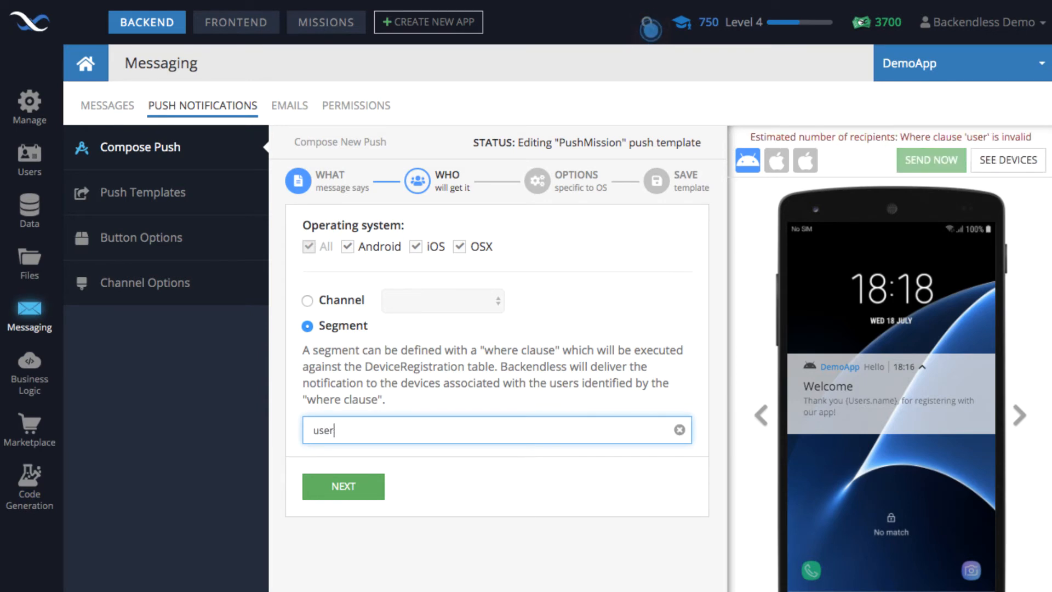
pyautogui.write('.Addres')
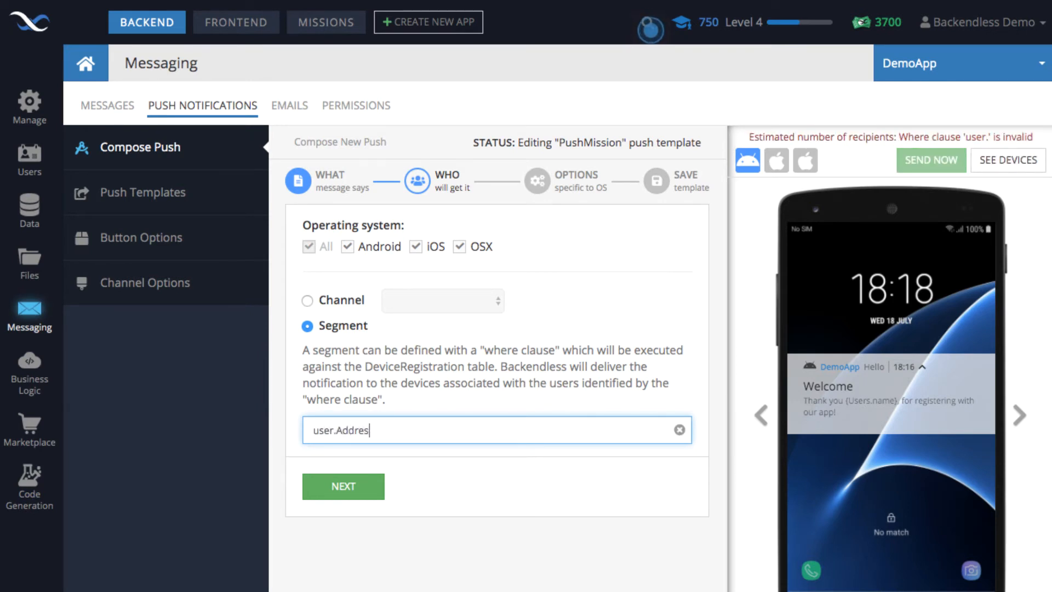
pyautogui.write('s.city')
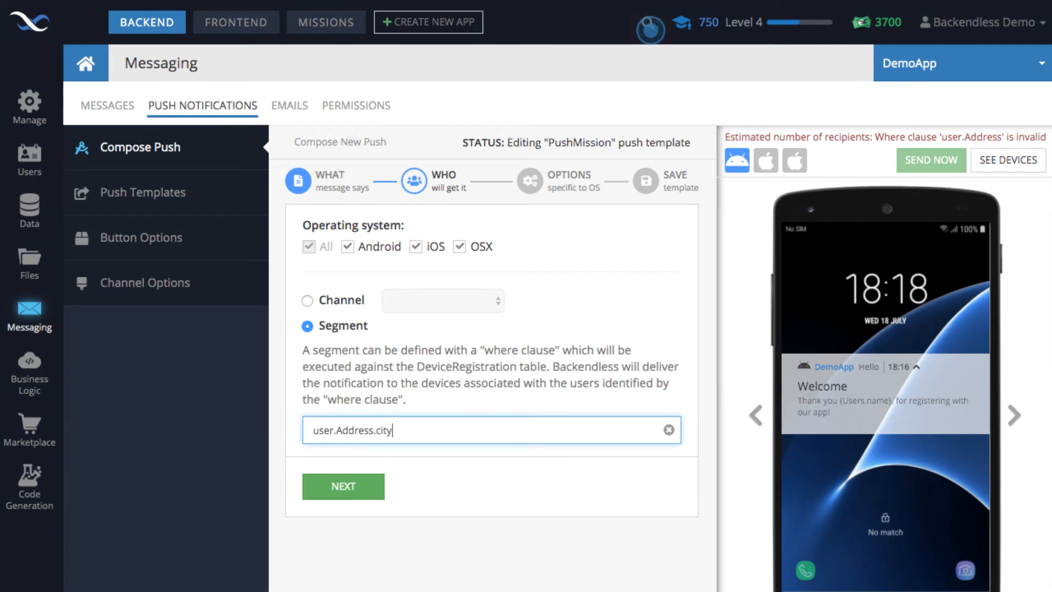
pyautogui.write(" = 'D")
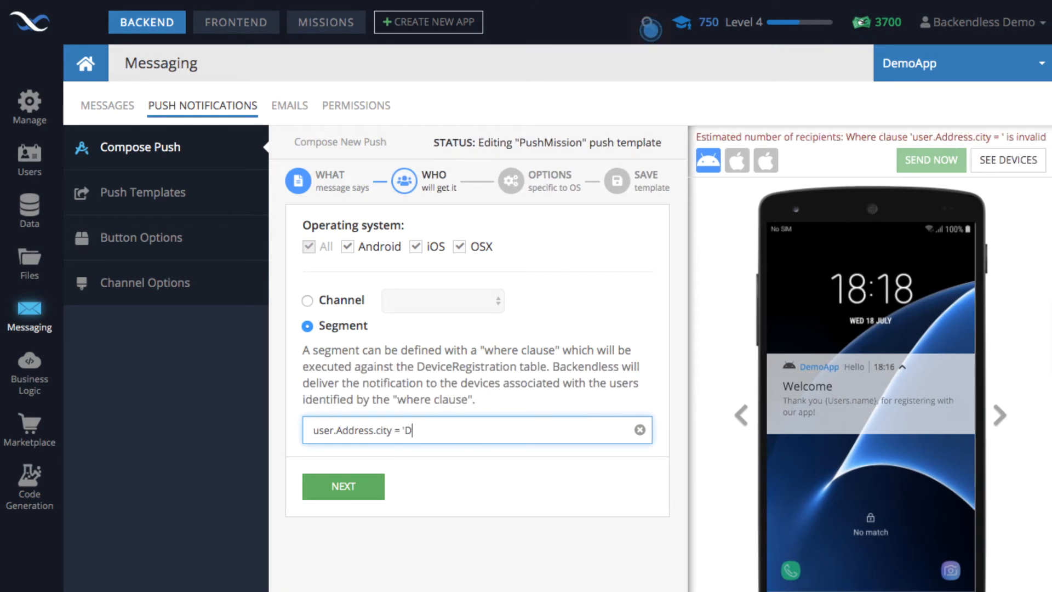
pyautogui.write("allas'")
pyautogui.hotkey('shift', 'Left')
pyautogui.hotkey('shift', 'Left')
pyautogui.hotkey('shift', 'Left')
pyautogui.hotkey('shift', 'Left')
pyautogui.hotkey('shift', 'Left')
pyautogui.hotkey('shift', 'Left')
pyautogui.hotkey('shift', 'Left')
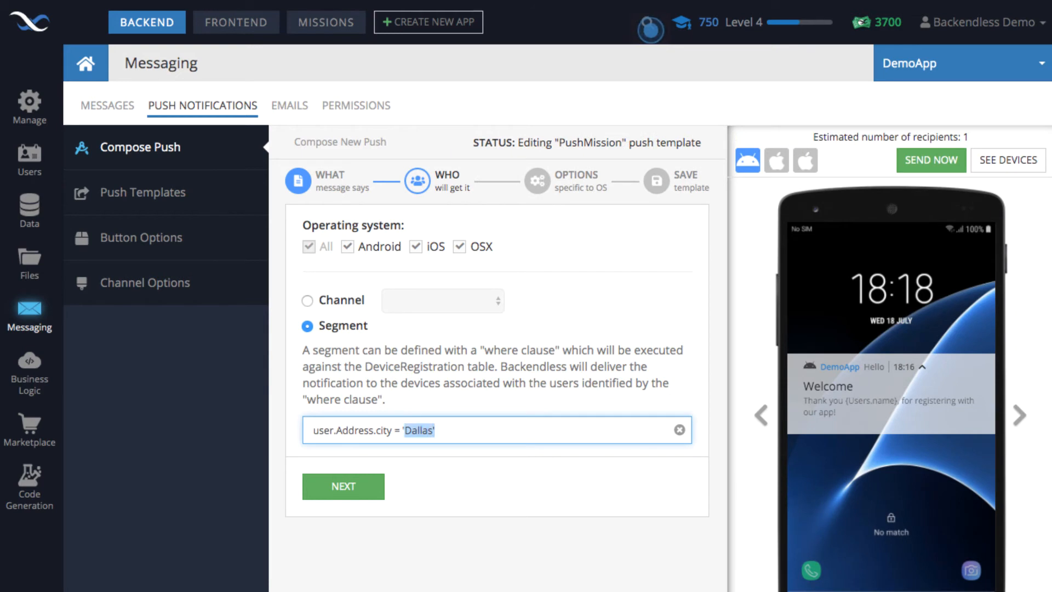
pyautogui.press('Left')
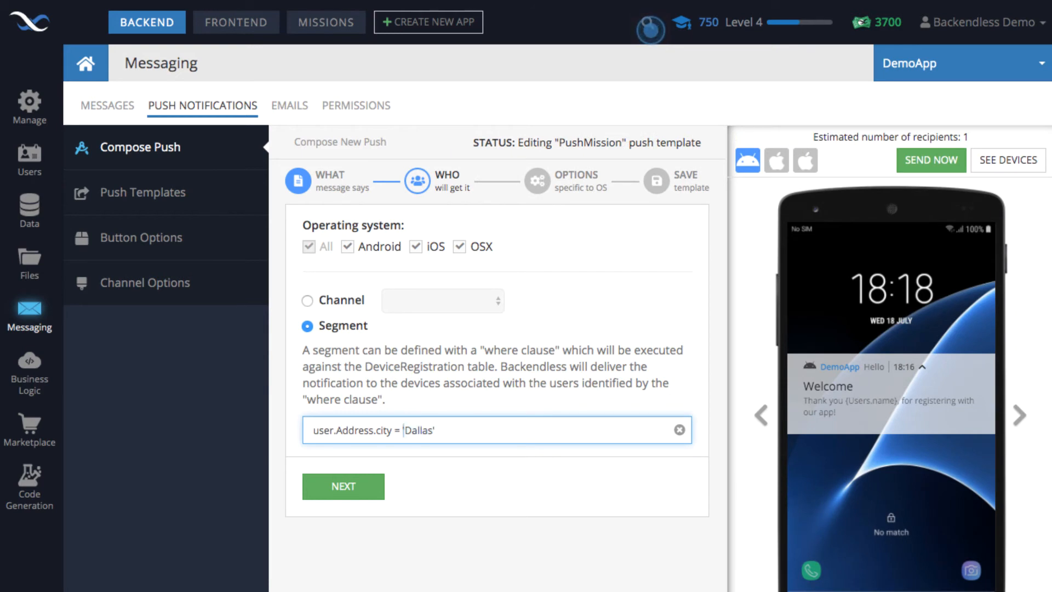
pyautogui.hotkey('alt', 'shift', 'Left')
pyautogui.press('Right')
pyautogui.press('Right')
pyautogui.press('Right')
pyautogui.press('Right')
pyautogui.hotkey('alt', 'shift', 'Right')
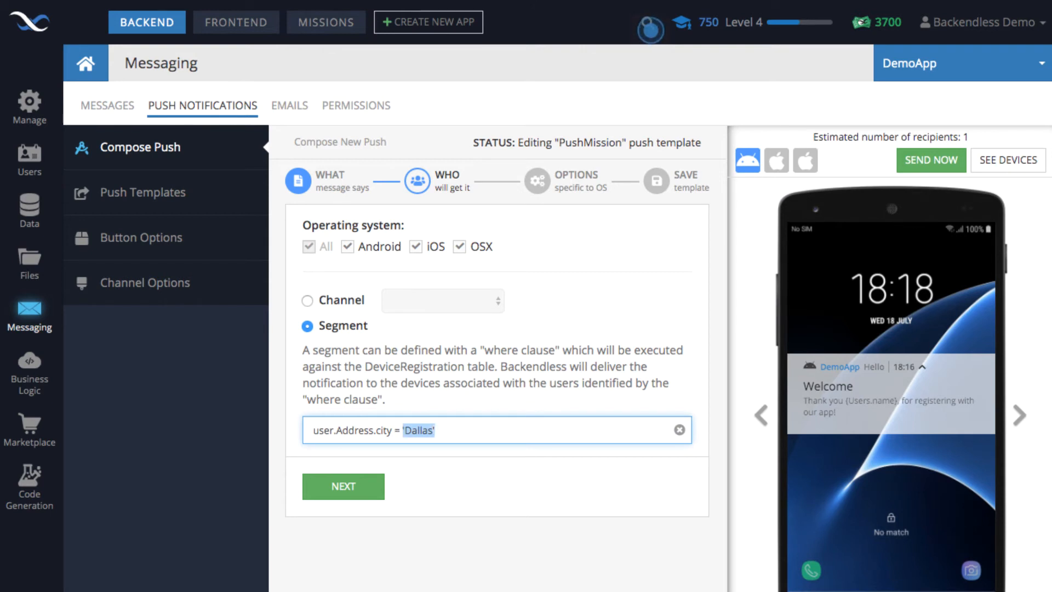
pyautogui.press('Right')
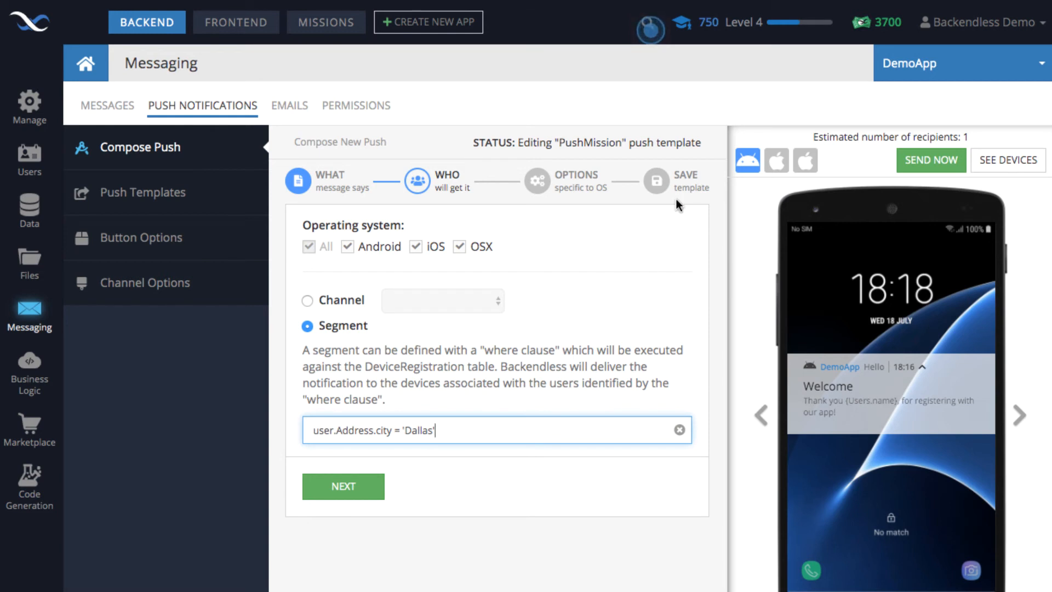
# - Save the push template under the name PushMission and return to its recipient settings
pyautogui.click(687, 175)
pyautogui.click(652, 318)
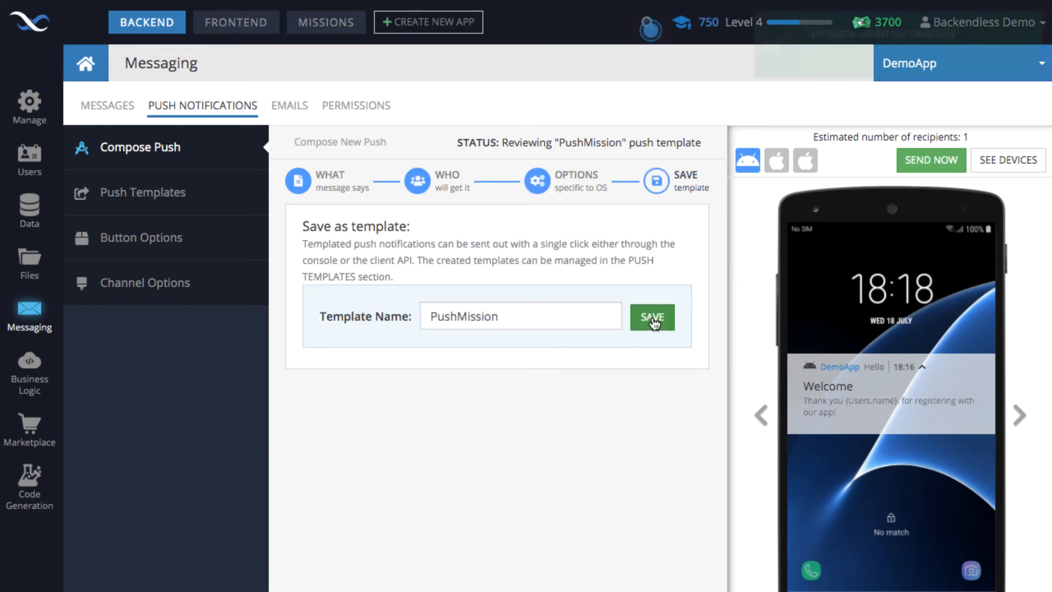
pyautogui.click(455, 180)
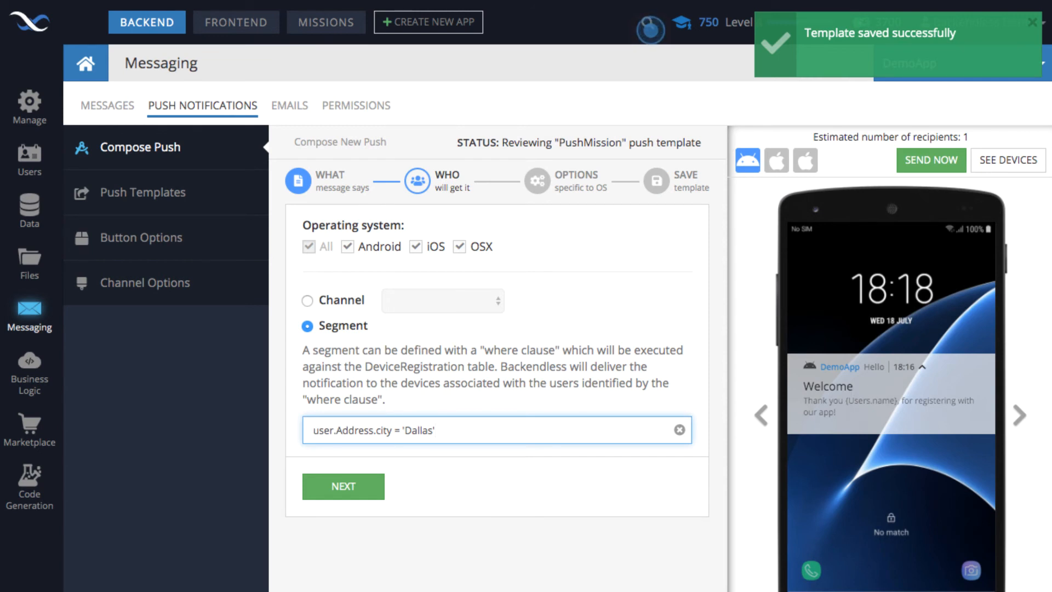
# - Switch to the Android Emulator, move its window to uncover the phone preview, and return to the Backendless console
pyautogui.press('super+Tab')
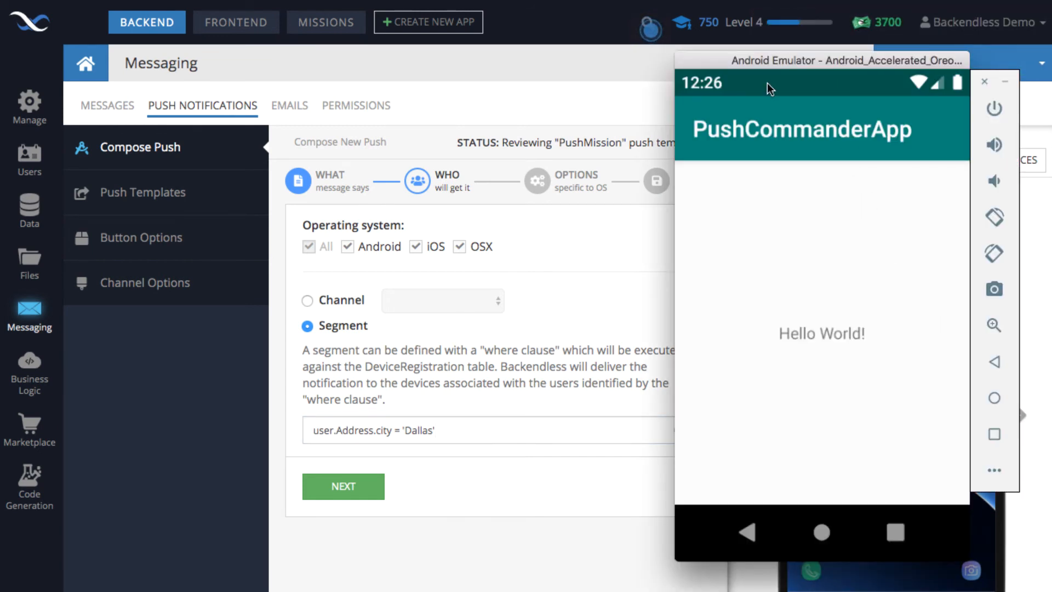
pyautogui.moveTo(767, 83); pyautogui.dragTo(497, 59)
pyautogui.click(828, 105)
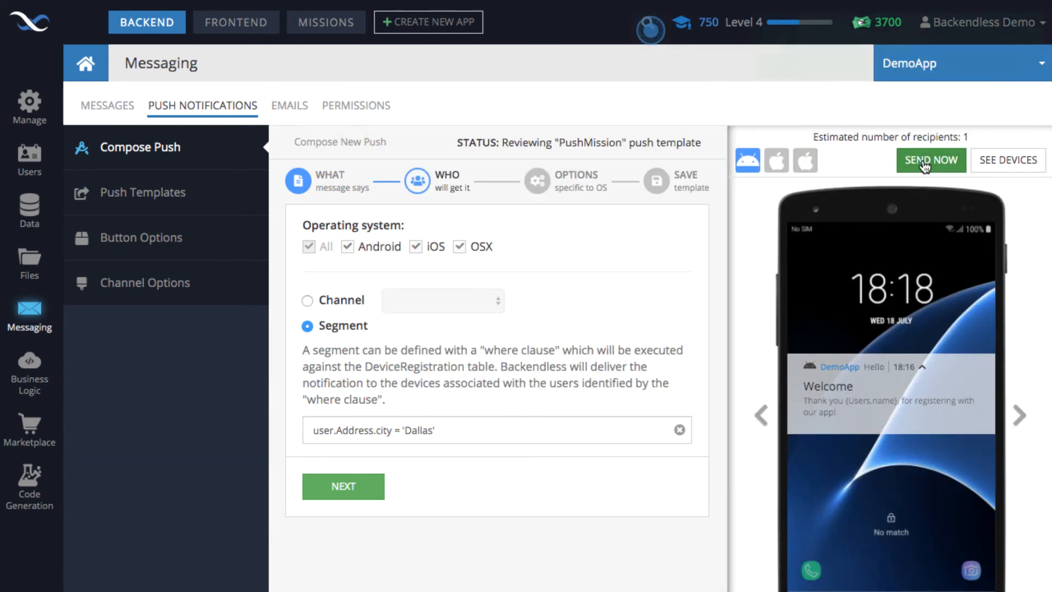
# - Send the push notification, check it in the Android Emulator's notification shade, and return to the Backendless console
pyautogui.click(926, 160)
pyautogui.press('super+Tab')
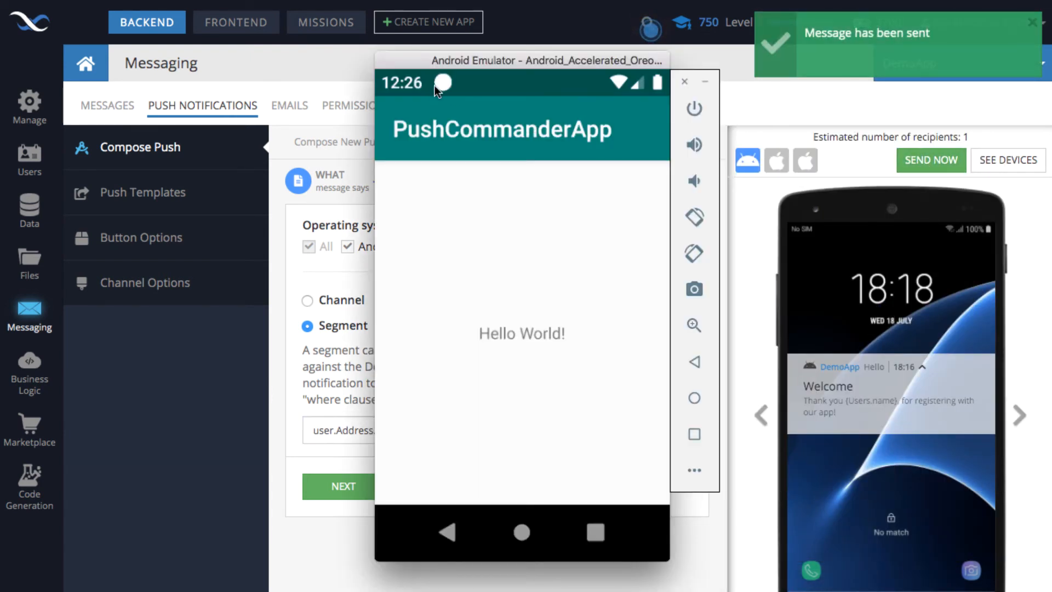
pyautogui.moveTo(436, 84); pyautogui.dragTo(489, 436)
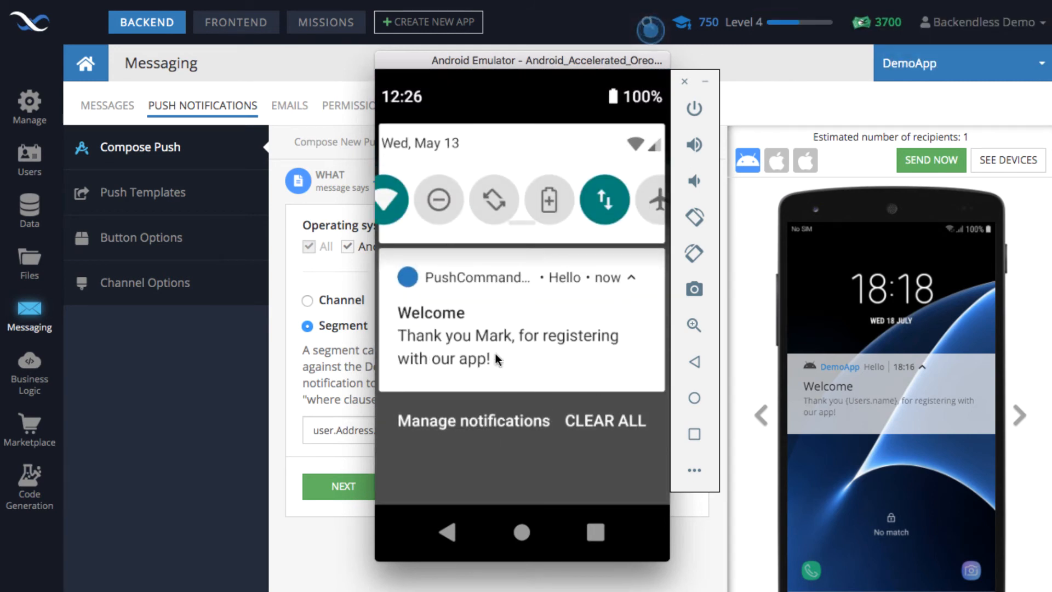
pyautogui.click(753, 69)
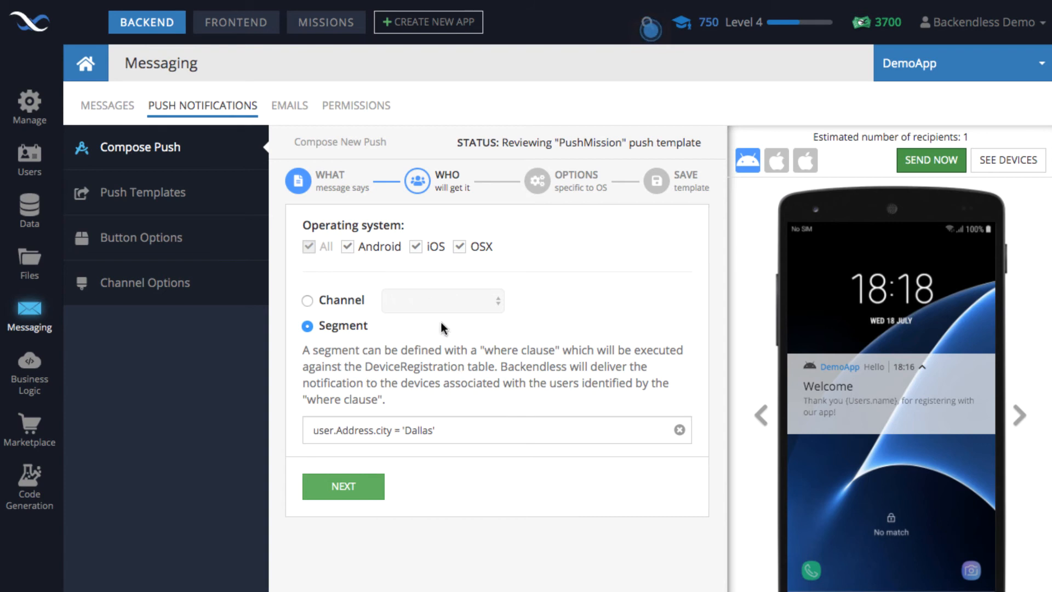
# - Append "Welcome from" to the end of the PushMission template's message text
pyautogui.click(323, 180)
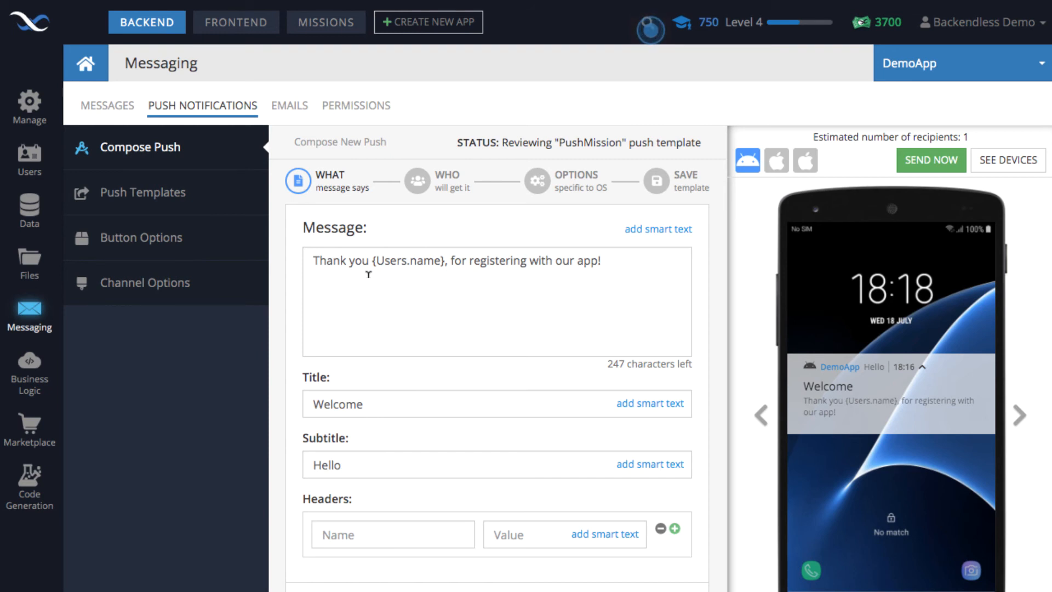
pyautogui.click(610, 258)
pyautogui.write('Welcome ')
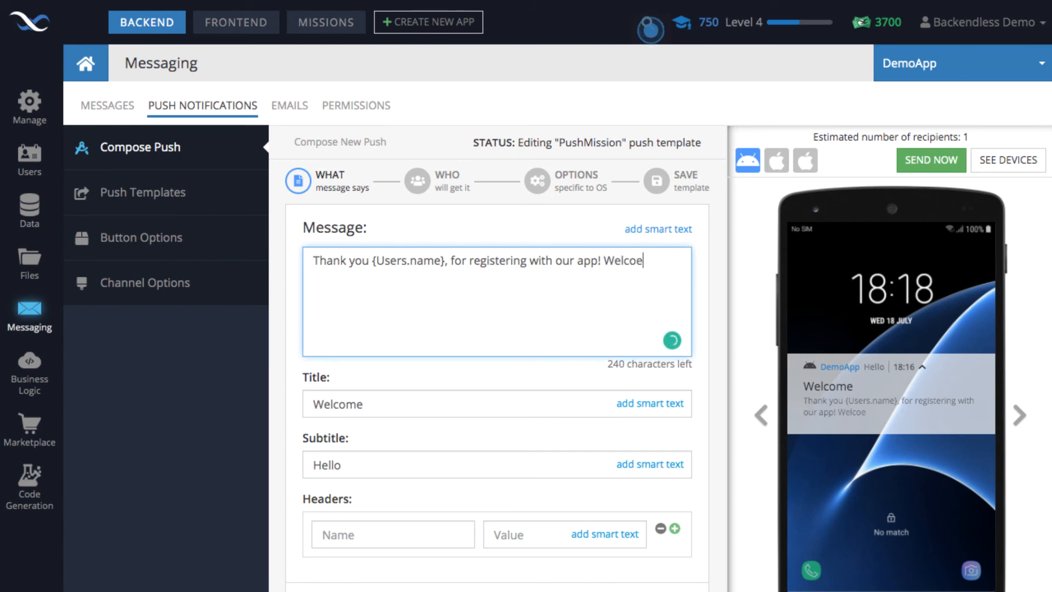
pyautogui.write('from')
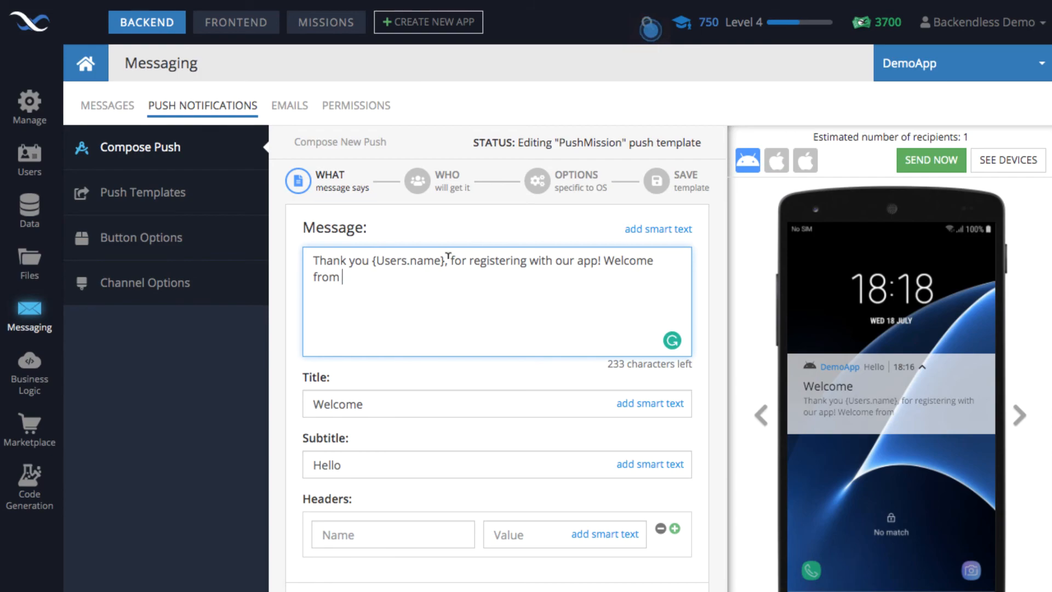
# - Insert the related Address city property as smart text at the end of the message, followed by a period, and save the smart text
pyautogui.click(665, 230)
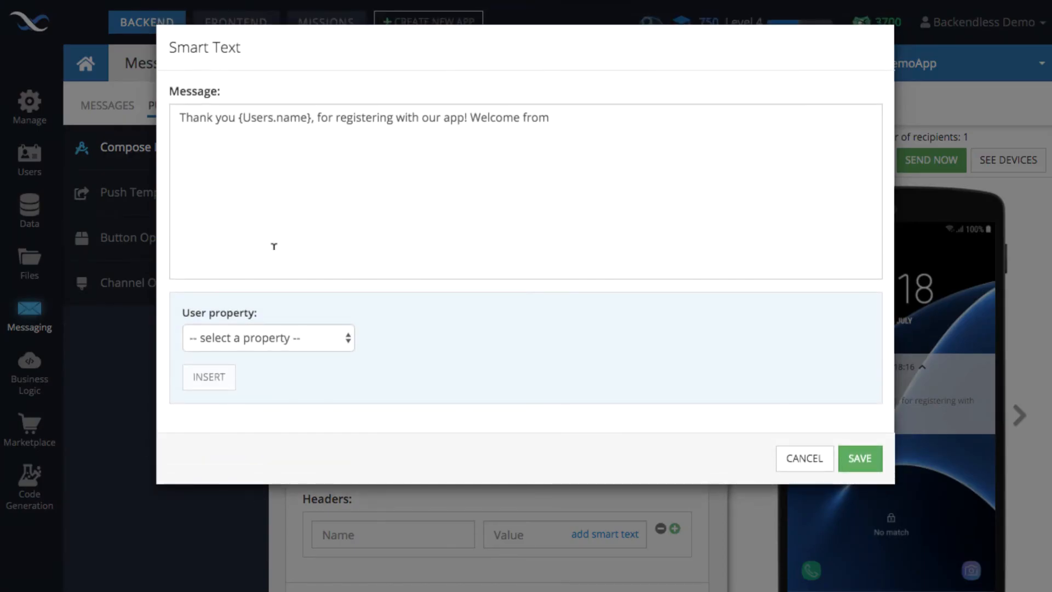
pyautogui.click(239, 329)
pyautogui.click(228, 353)
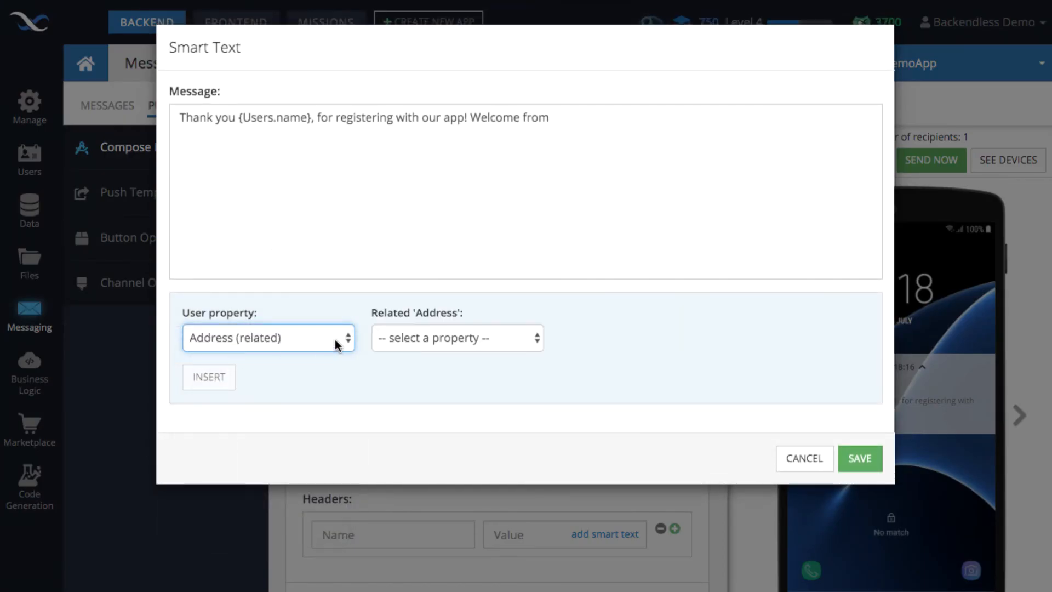
pyautogui.click(423, 339)
pyautogui.click(416, 353)
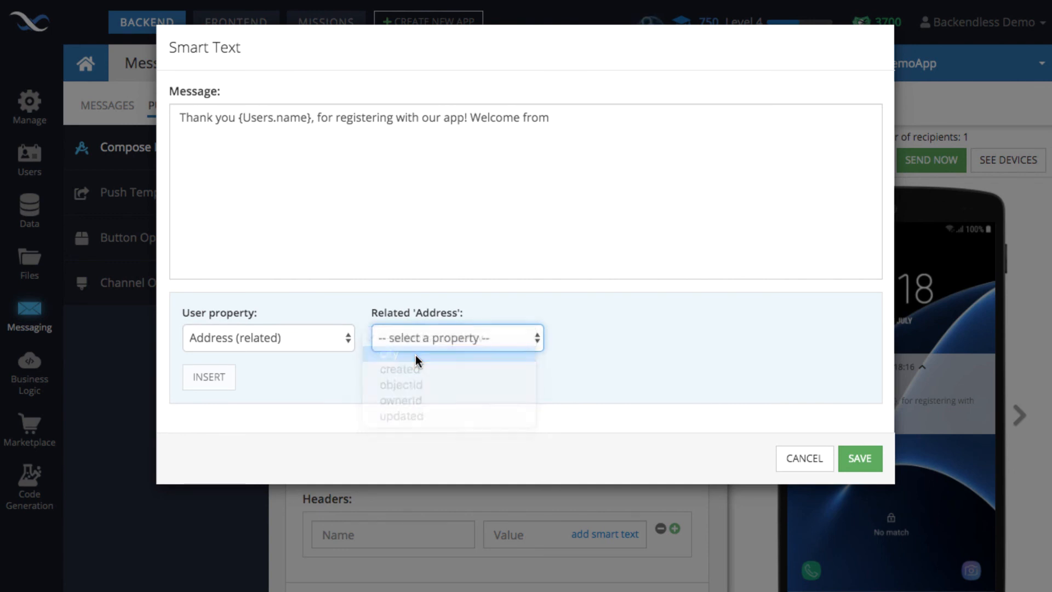
pyautogui.click(224, 379)
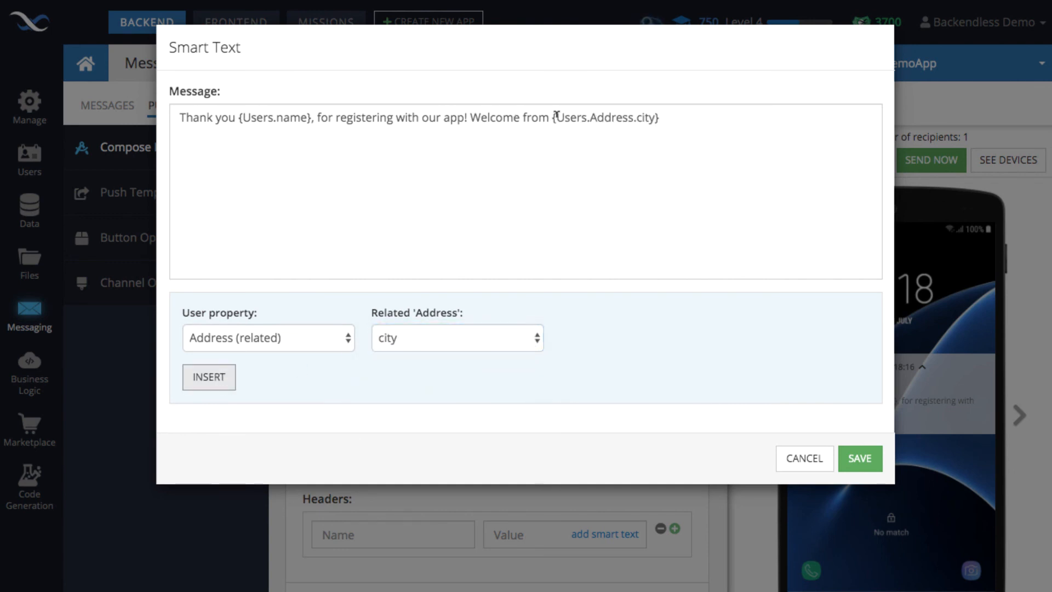
pyautogui.click(686, 108)
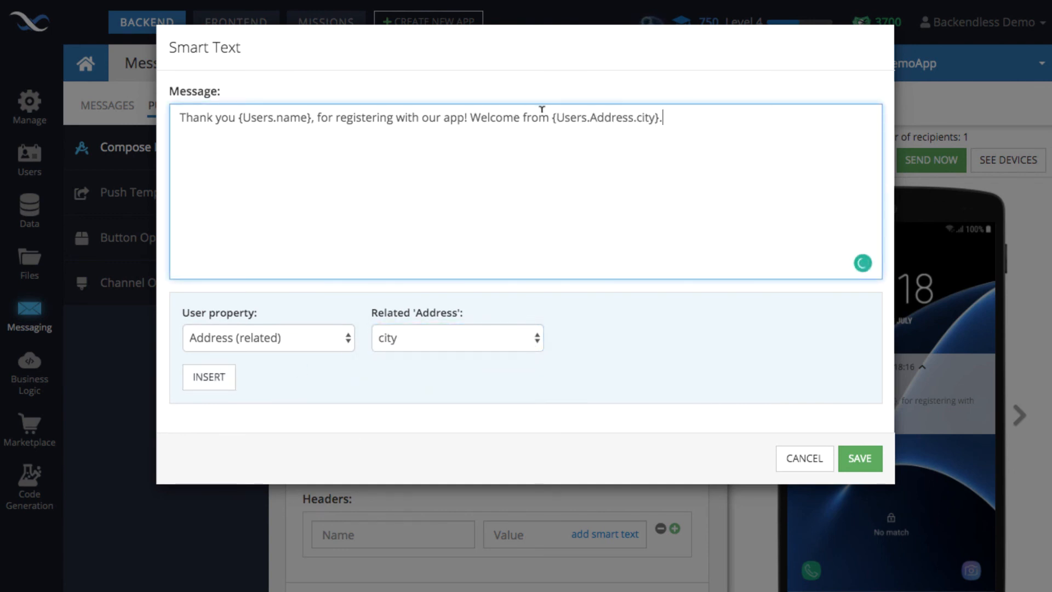
pyautogui.click(857, 457)
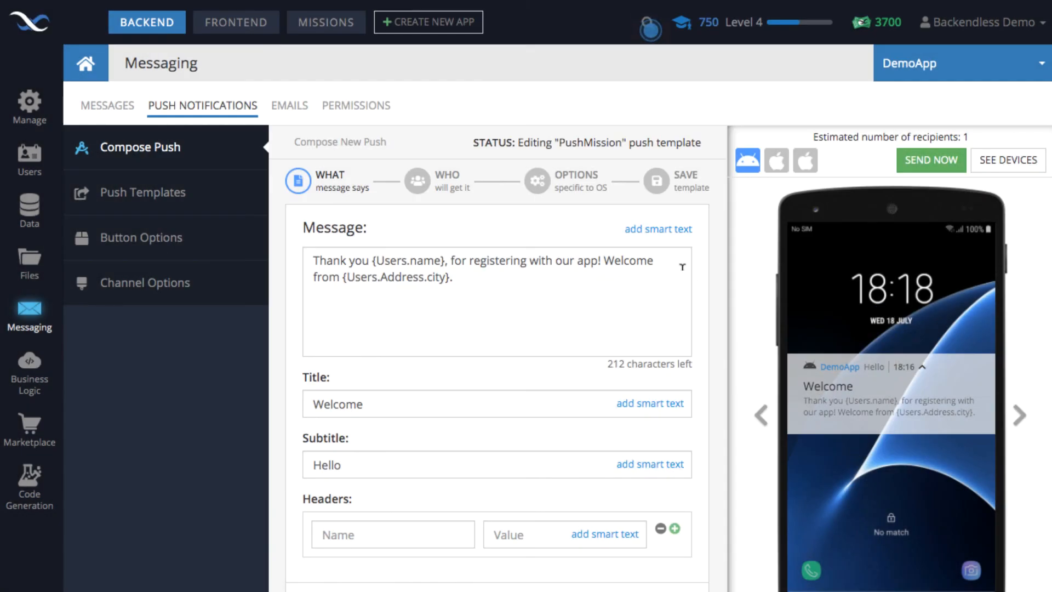
# - Save the PushMission template with the updated message, then check that the Android Emulator is ready and return to the Backendless console
pyautogui.click(684, 188)
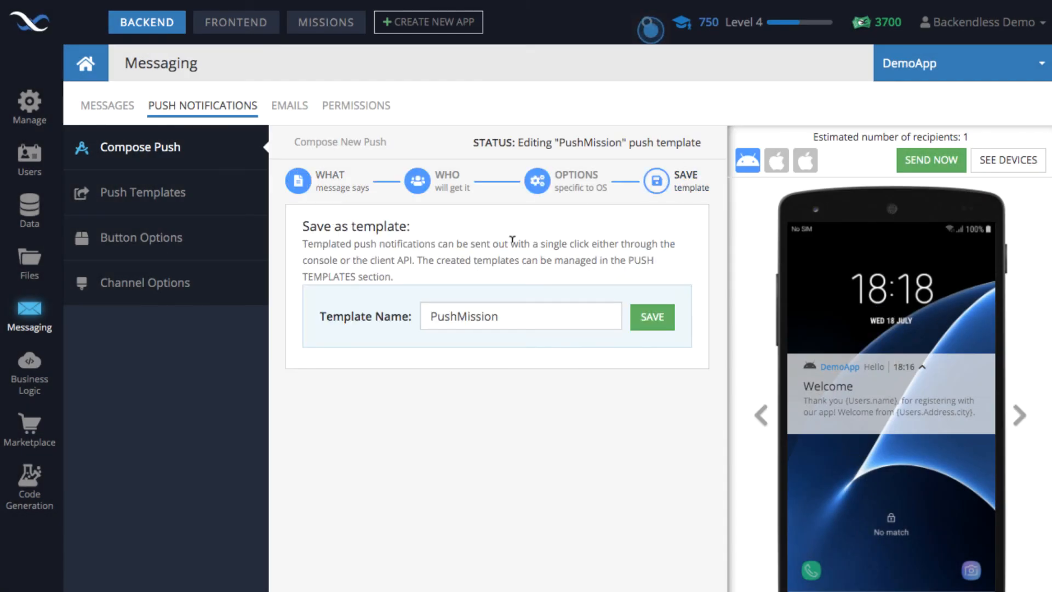
pyautogui.click(651, 320)
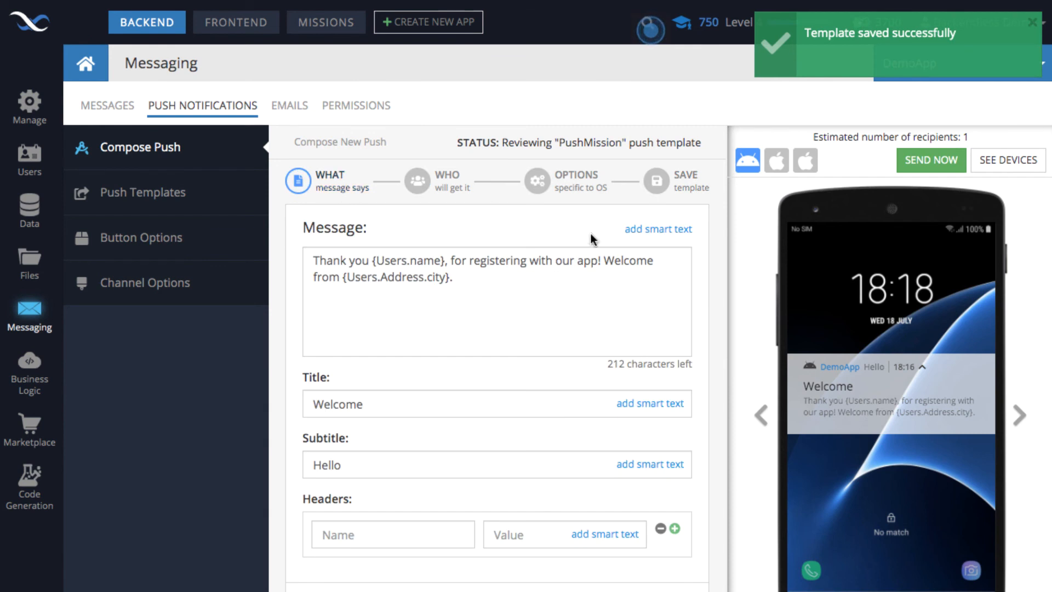
pyautogui.press('super+Tab')
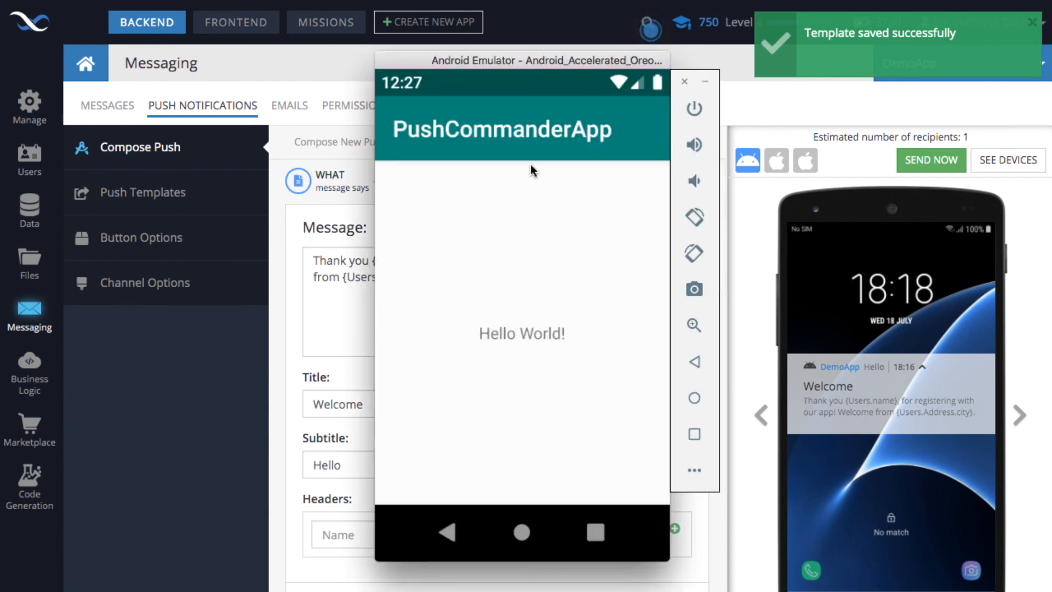
pyautogui.click(807, 105)
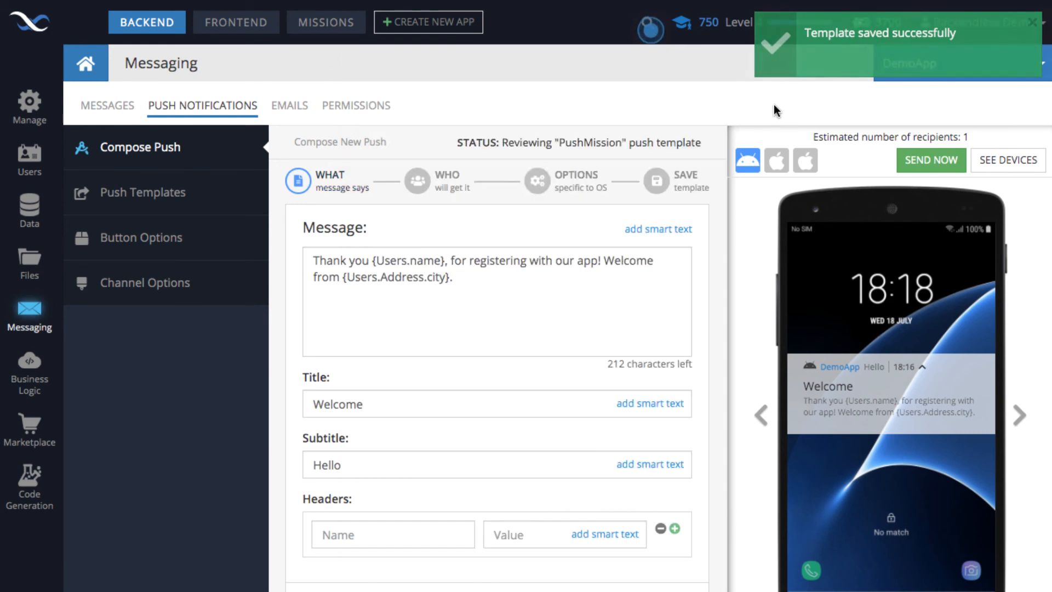
# - Send the updated push message and open the received notification in the Android Emulator
pyautogui.click(935, 162)
pyautogui.press('super+Tab')
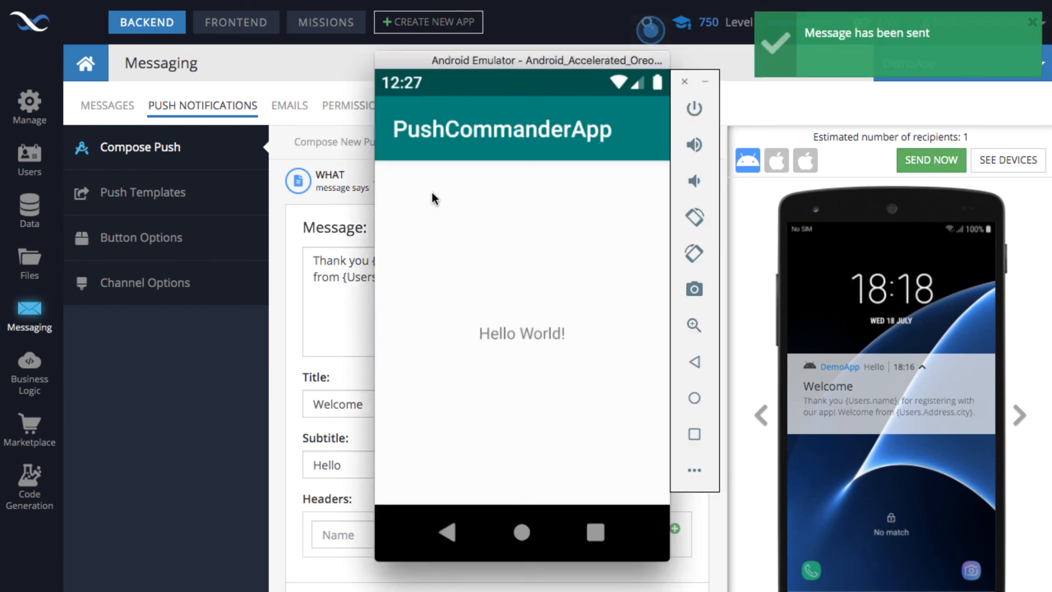
pyautogui.moveTo(443, 84); pyautogui.dragTo(474, 366)
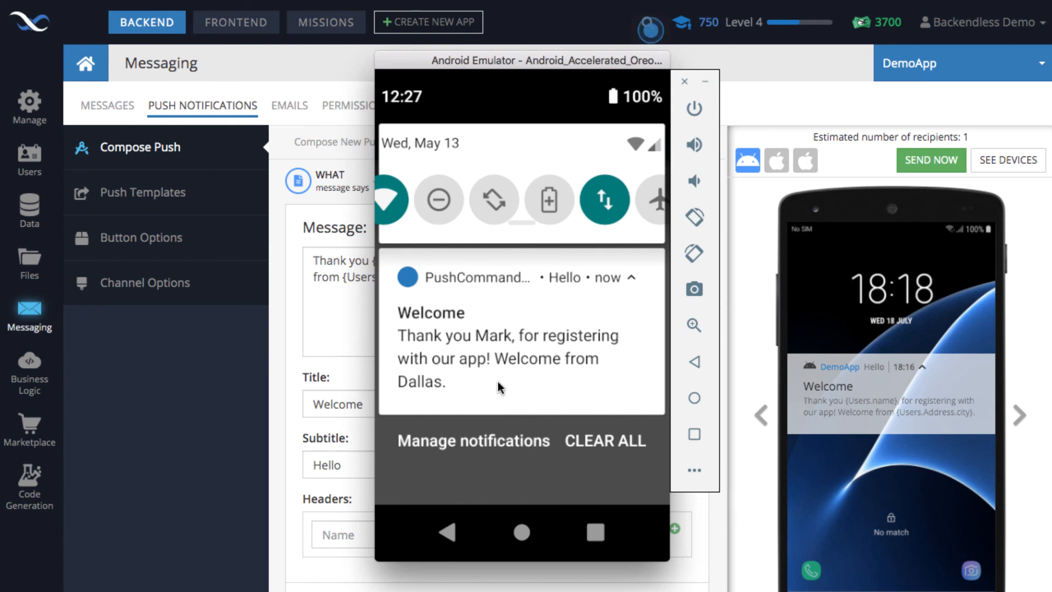
# - Return to the Backendless console and open the PushMission template's recipient settings
pyautogui.click(792, 67)
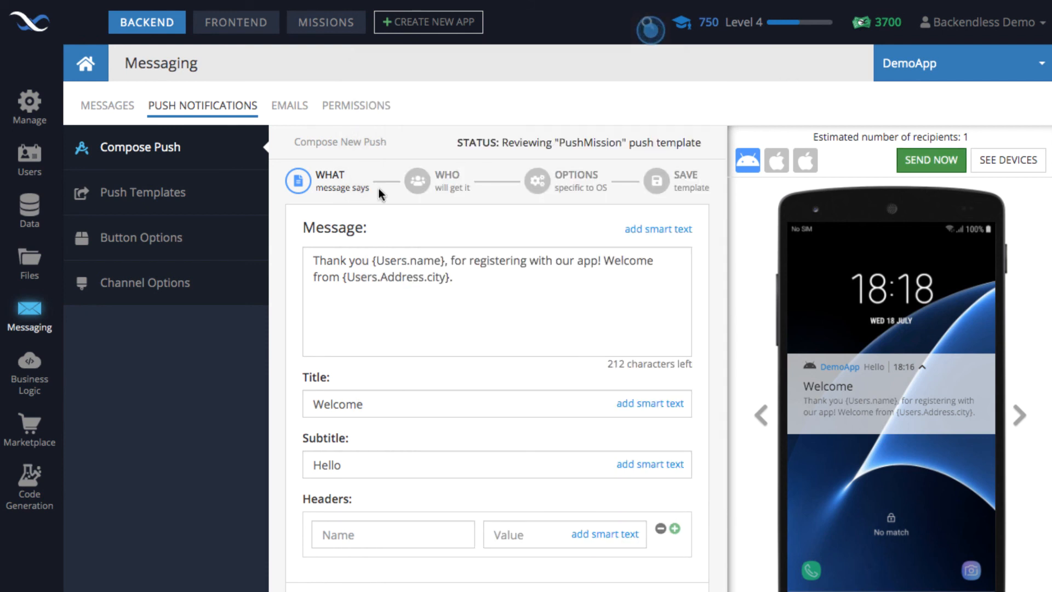
pyautogui.click(430, 189)
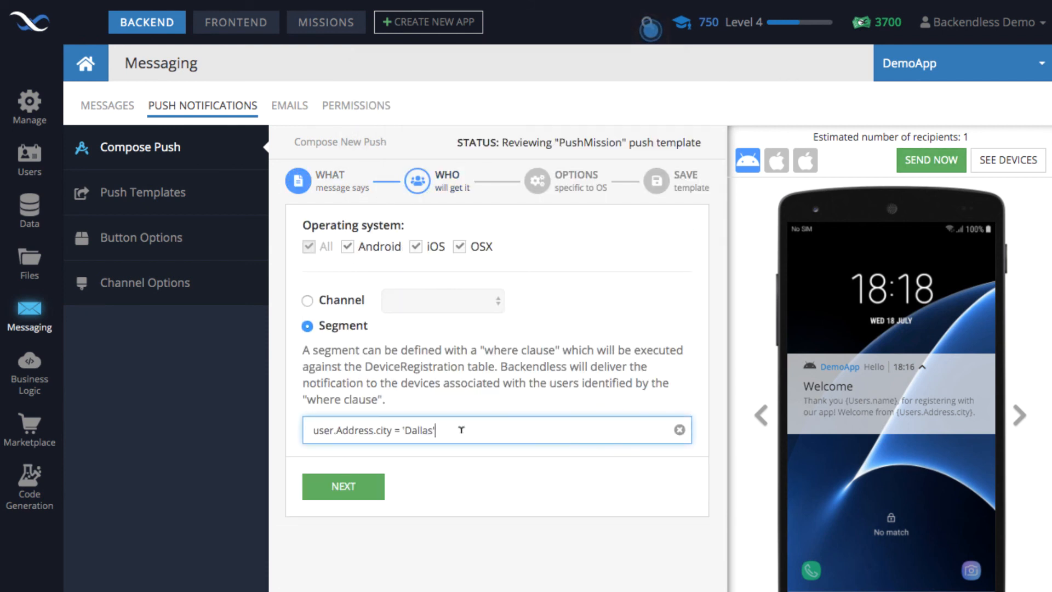